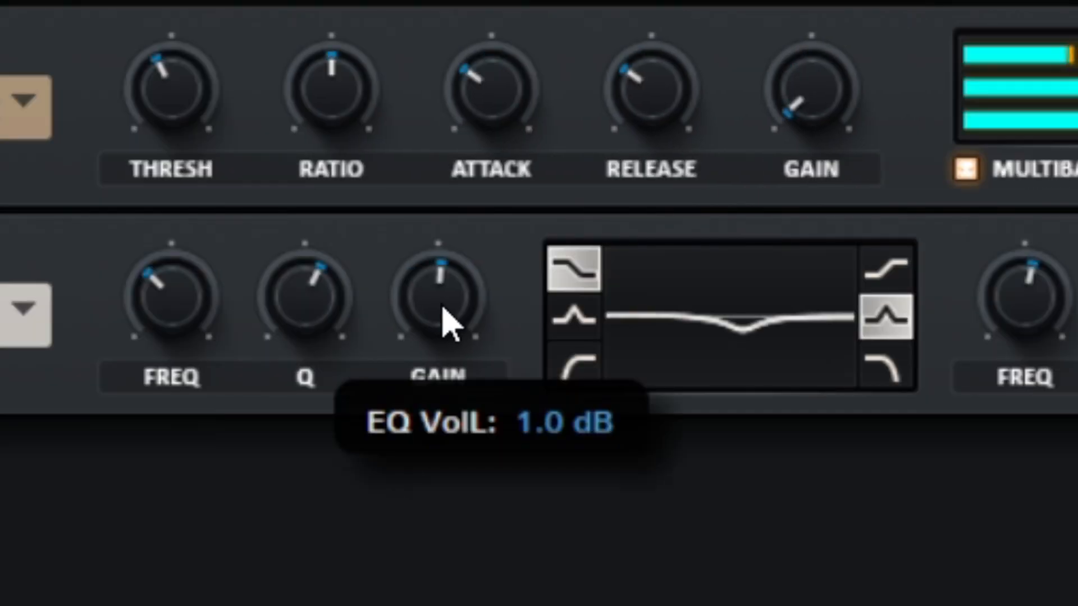
# Adjust the gain of the EQ's first band and switch that band to the peak shape.
pyautogui.moveTo(444, 323); pyautogui.dragTo(471, 327)
pyautogui.click(572, 317)
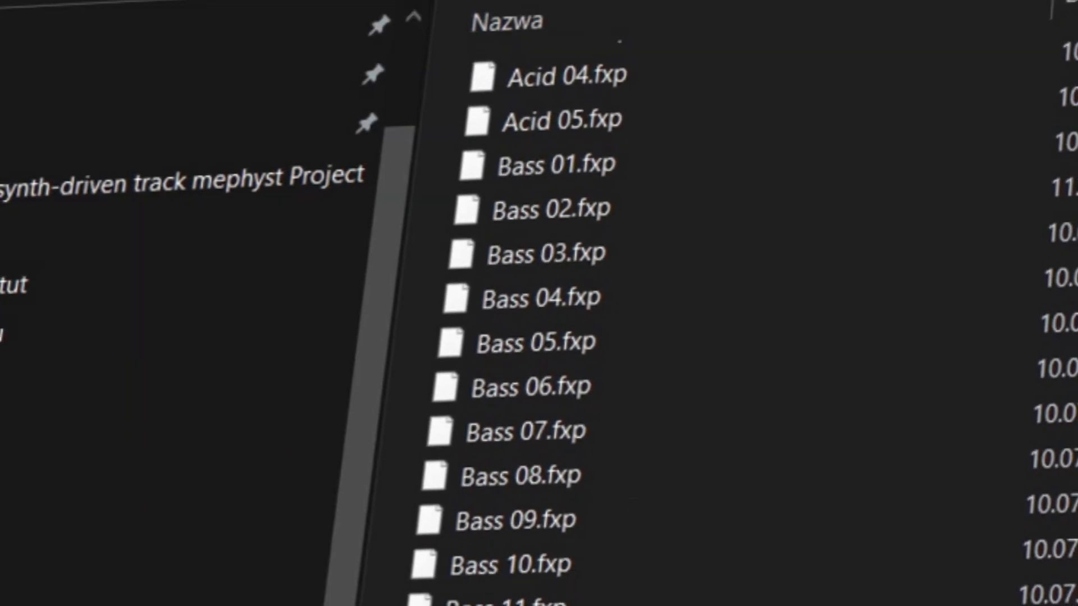
# Look through the acid and bass .fxp presets and the matching .mid files.
pyautogui.scroll(-6, 562, 337)
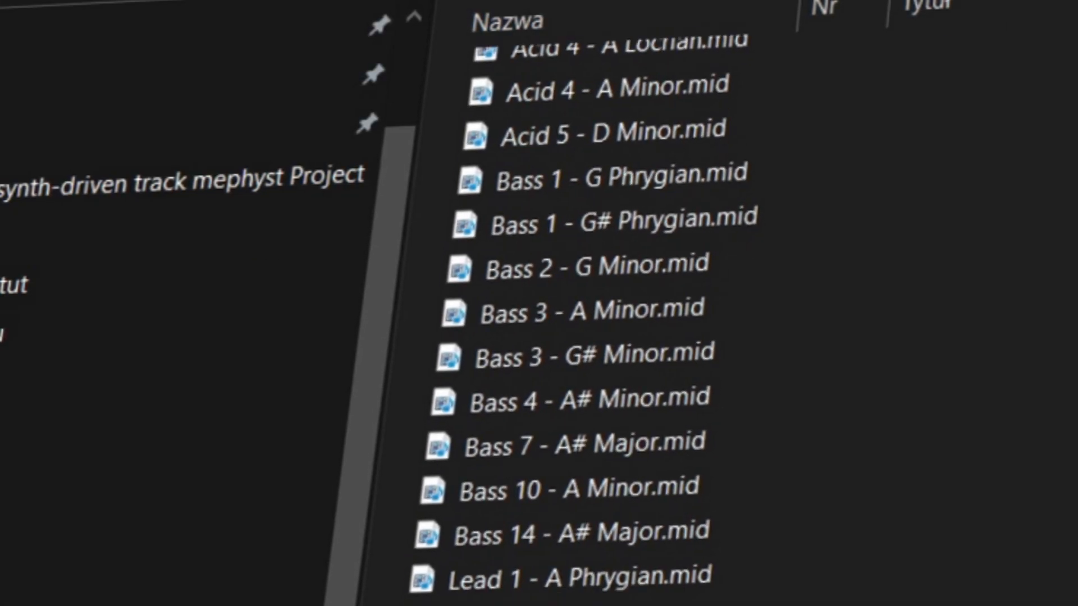
pyautogui.scroll(-4, 589, 314)
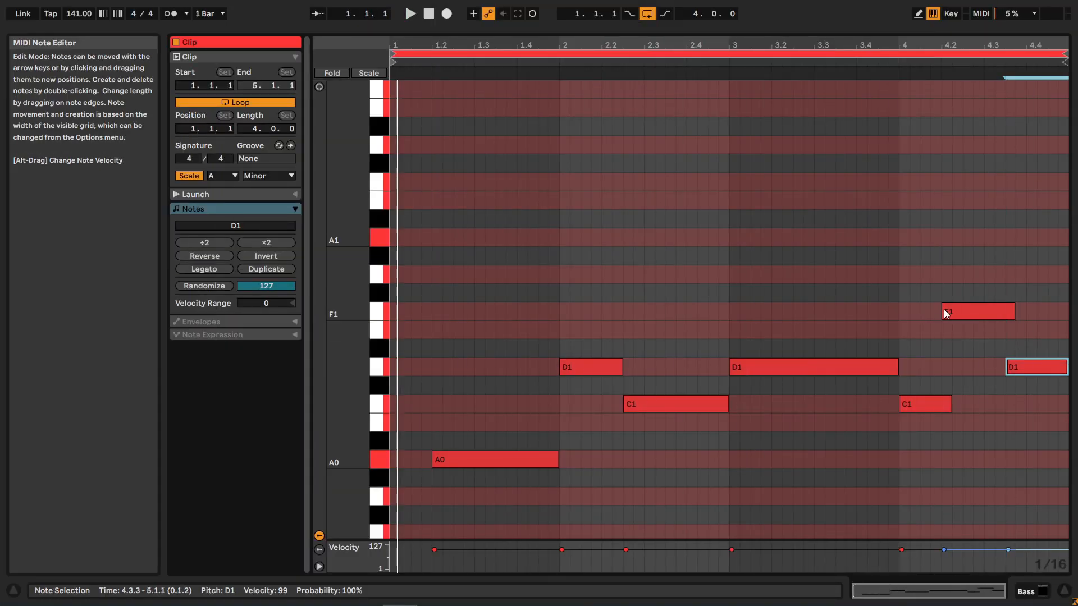
# Delete the C1 note at the start of bar 4, move the last D1 note down to C1, and play the clip.
pyautogui.doubleClick(935, 404)
pyautogui.moveTo(1029, 369); pyautogui.dragTo(1028, 404)
pyautogui.press('space')
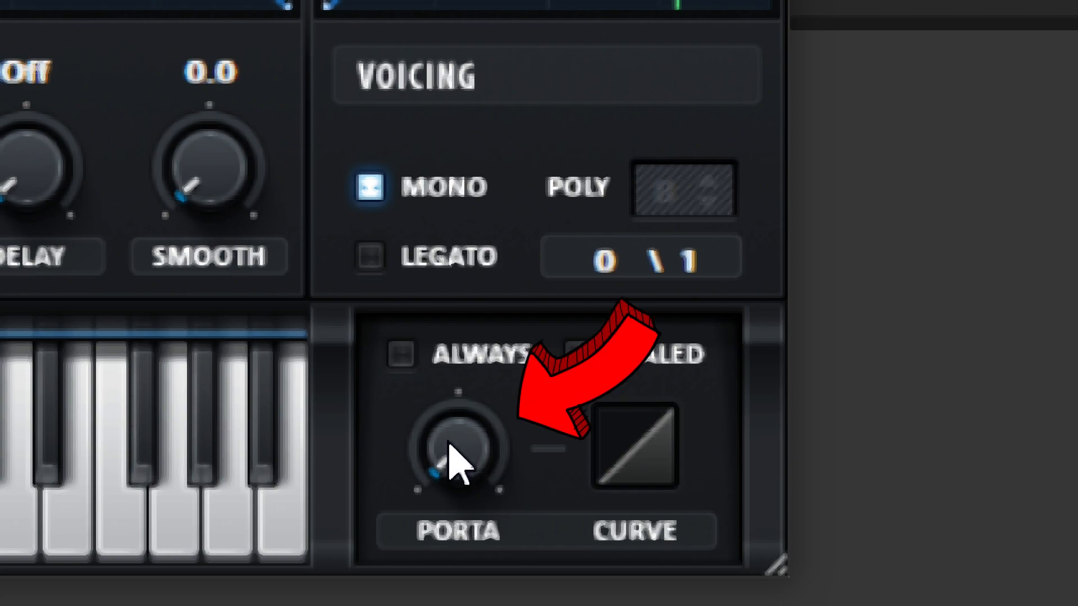
# Try different portamento amounts for the mono voicing and leave the glide raised.
pyautogui.scroll(5, 450, 445)
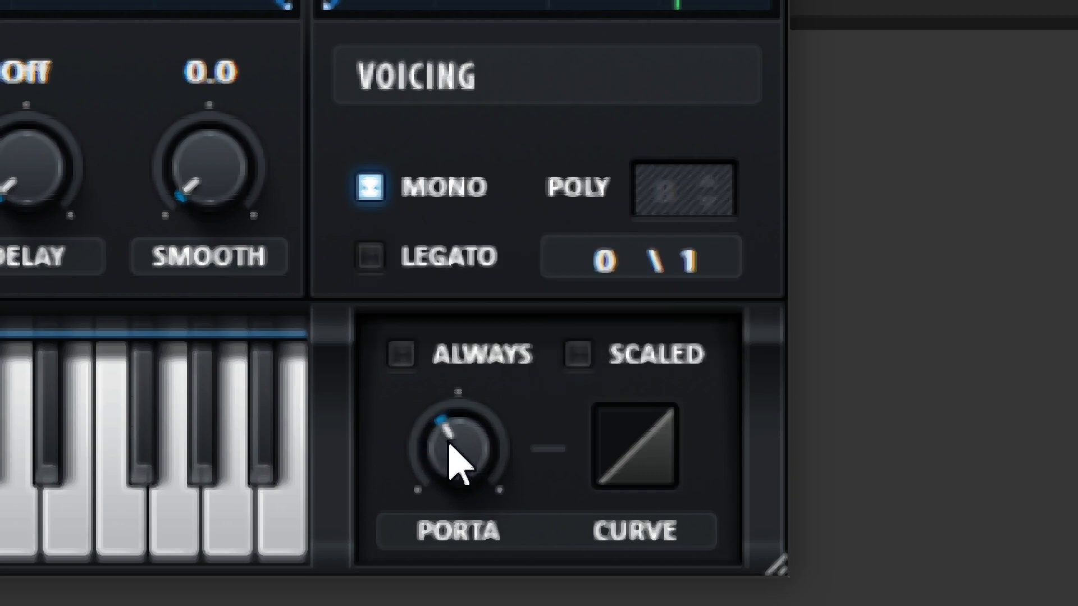
pyautogui.scroll(-5, 450, 445)
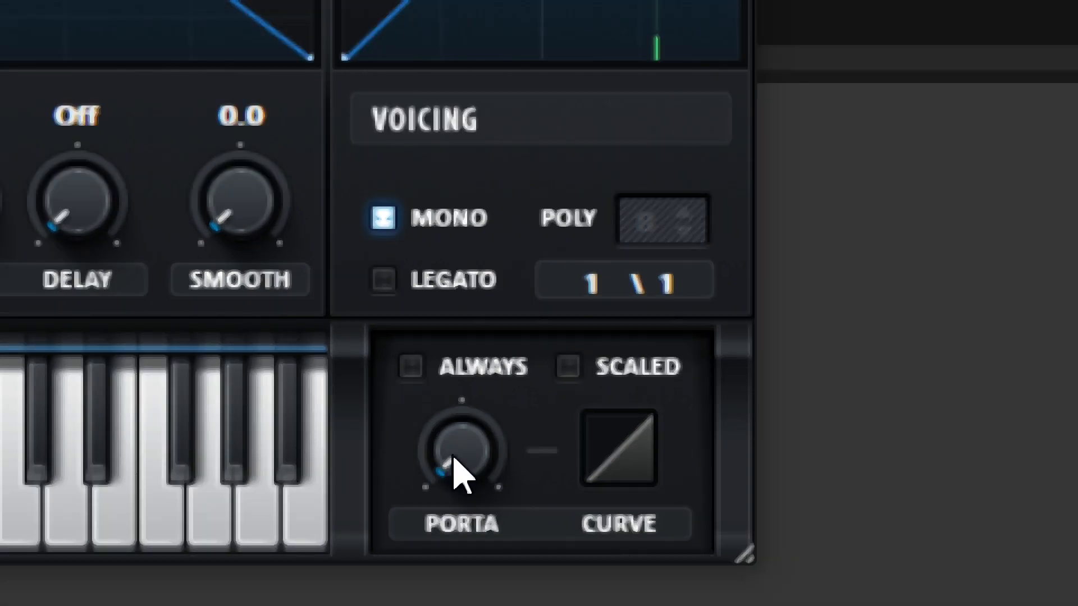
pyautogui.scroll(8, 462, 452)
pyautogui.scroll(2, 462, 451)
pyautogui.scroll(-5, 462, 452)
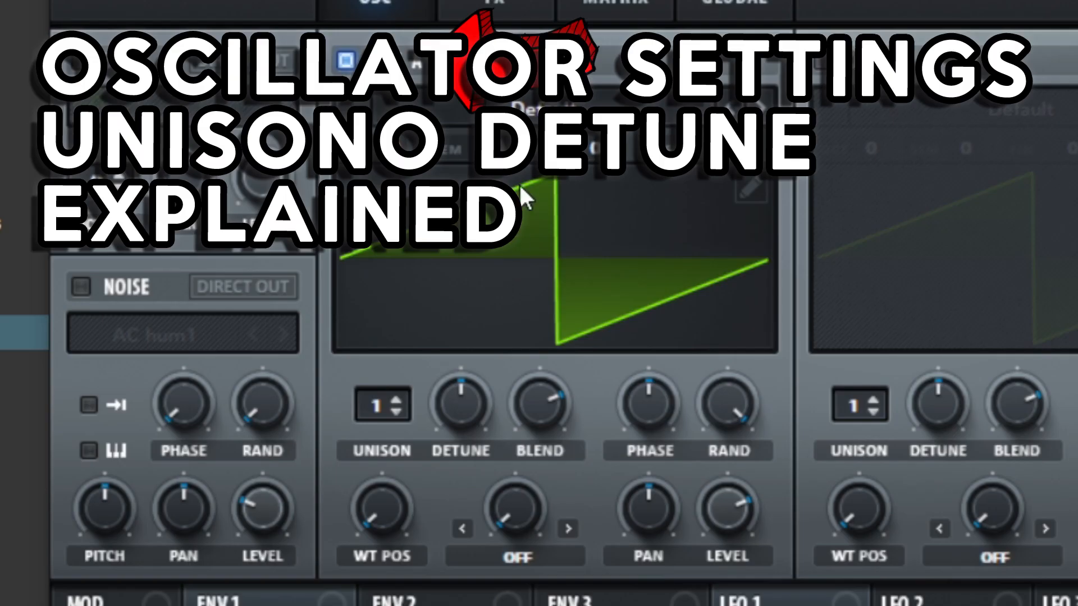
# Load the analog Basic Shapes wavetable in oscillator A and raise its wavetable position to the saw shape.
pyautogui.click(508, 106)
pyautogui.moveTo(449, 148)
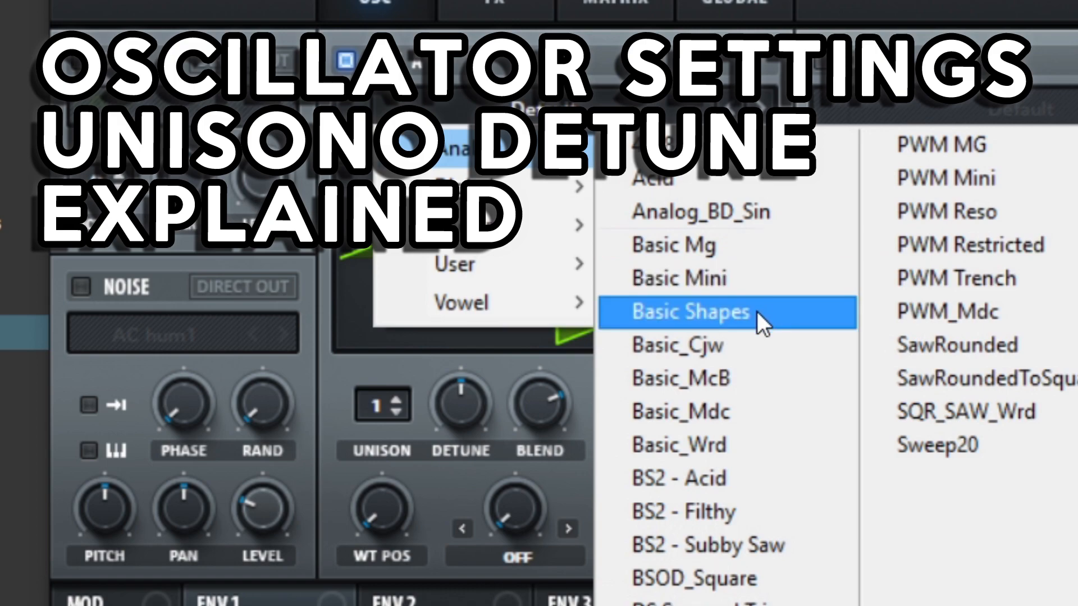
pyautogui.click(757, 311)
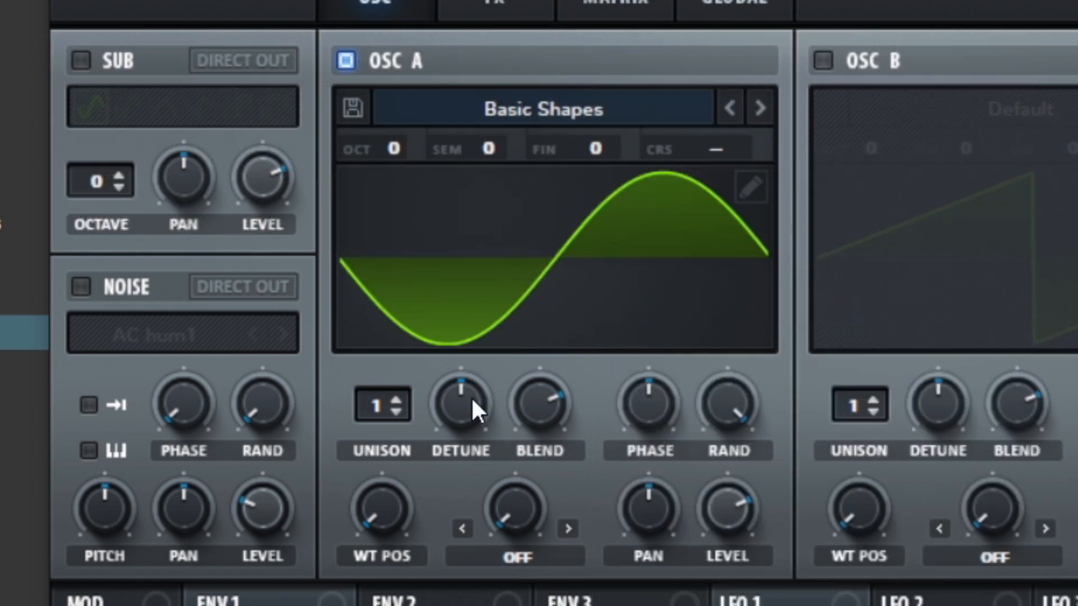
pyautogui.moveTo(389, 482); pyautogui.dragTo(401, 429)
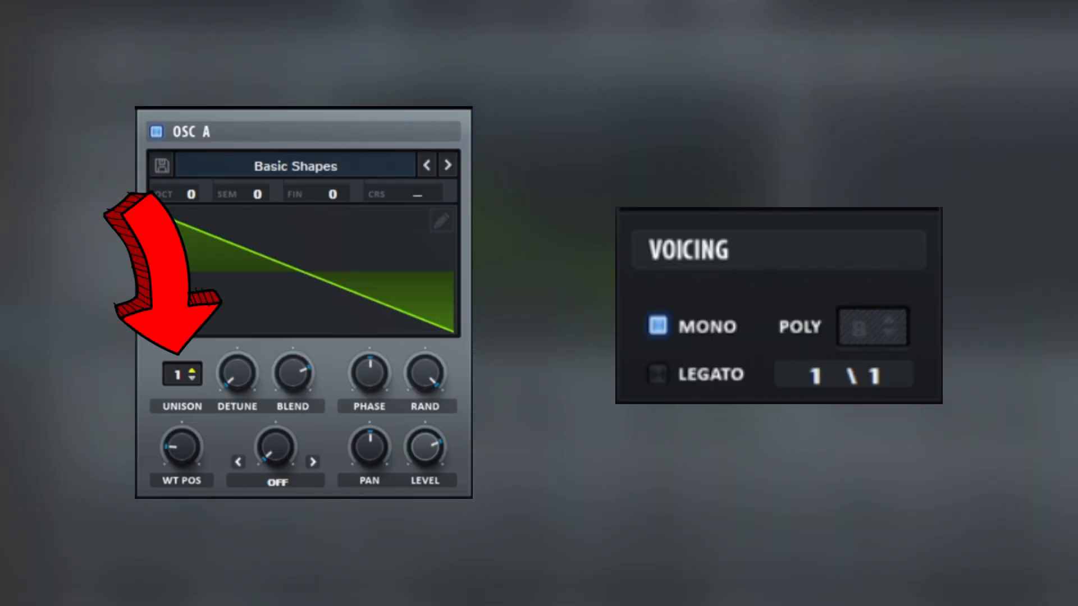
# Raise oscillator A's unison to 6 voices and increase its detune.
pyautogui.click(192, 371)
pyautogui.click(192, 371)
pyautogui.click(192, 371)
pyautogui.click(192, 371)
pyautogui.click(192, 371)
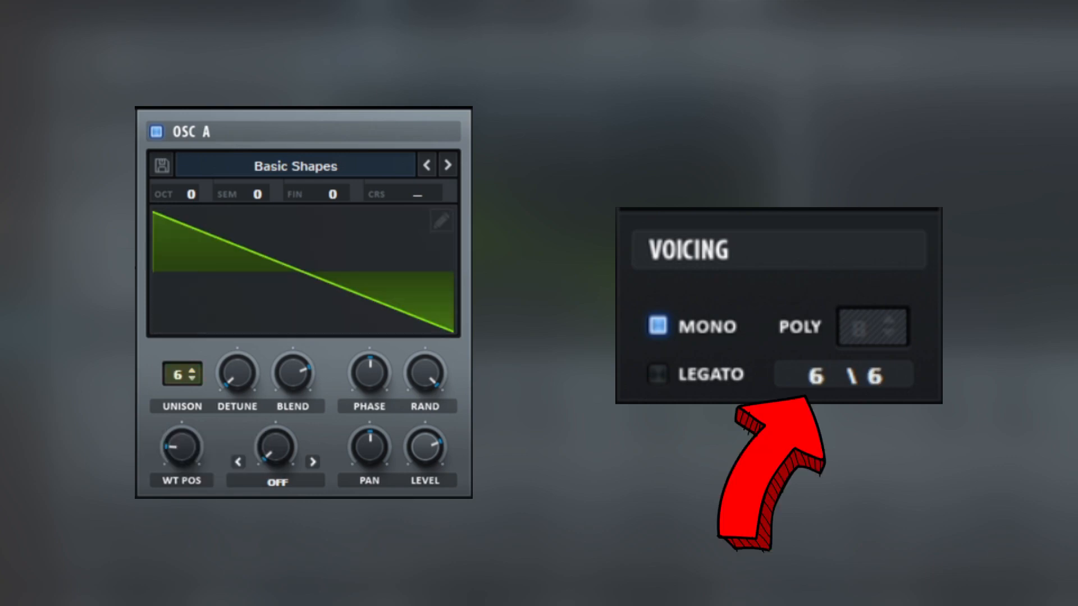
pyautogui.moveTo(238, 374); pyautogui.dragTo(237, 327)
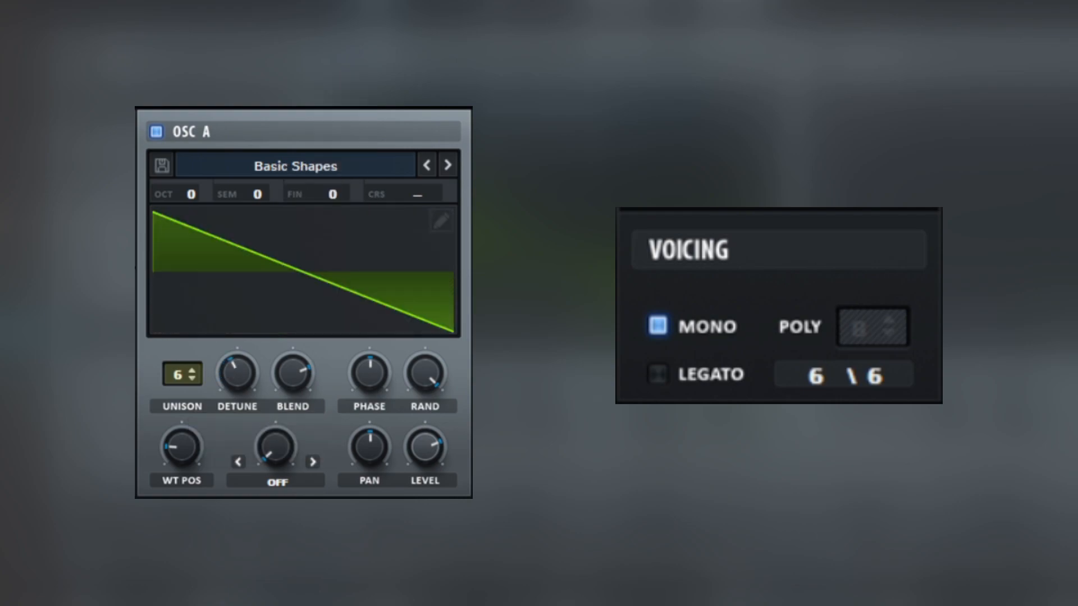
# Increase oscillator A's unison voice count and detune further, and lower the unison blend.
pyautogui.click(192, 371)
pyautogui.moveTo(238, 373); pyautogui.dragTo(237, 343)
pyautogui.moveTo(293, 373); pyautogui.dragTo(293, 414)
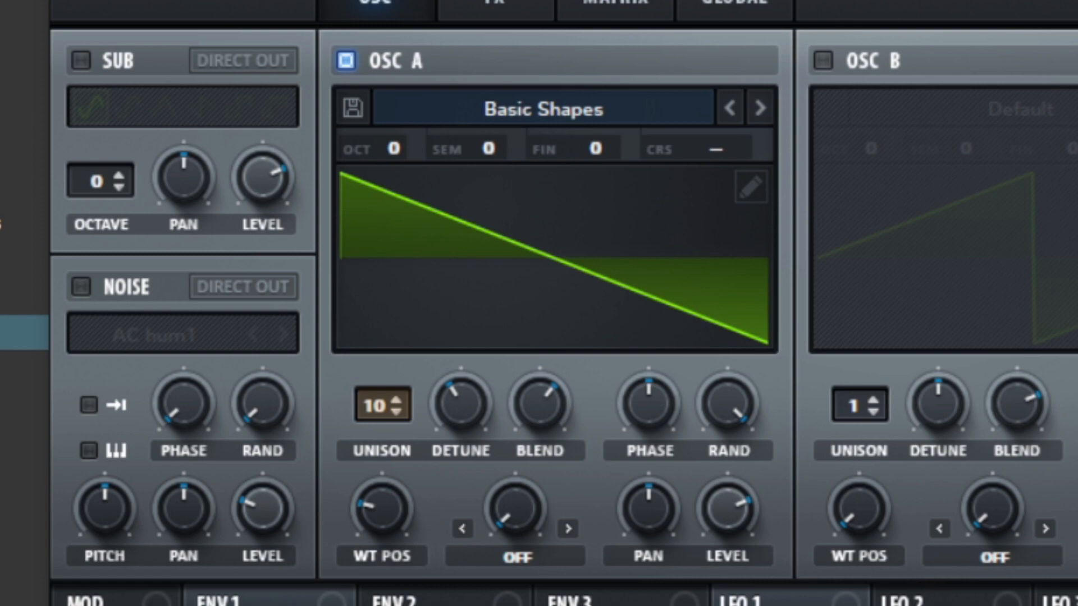
# Reduce oscillator A's unison to 4 voices.
pyautogui.click(402, 412)
pyautogui.click(402, 412)
pyautogui.click(402, 412)
pyautogui.click(402, 412)
pyautogui.click(402, 413)
pyautogui.click(402, 412)
# Set oscillator A's detune to .25 and lower its blend to slightly below the midpoint.
pyautogui.scroll(1, 454, 414)
pyautogui.doubleClick(453, 414)
pyautogui.write('.25')
pyautogui.press('Return')
pyautogui.scroll(-1, 534, 416)
pyautogui.scroll(-2, 533, 416)
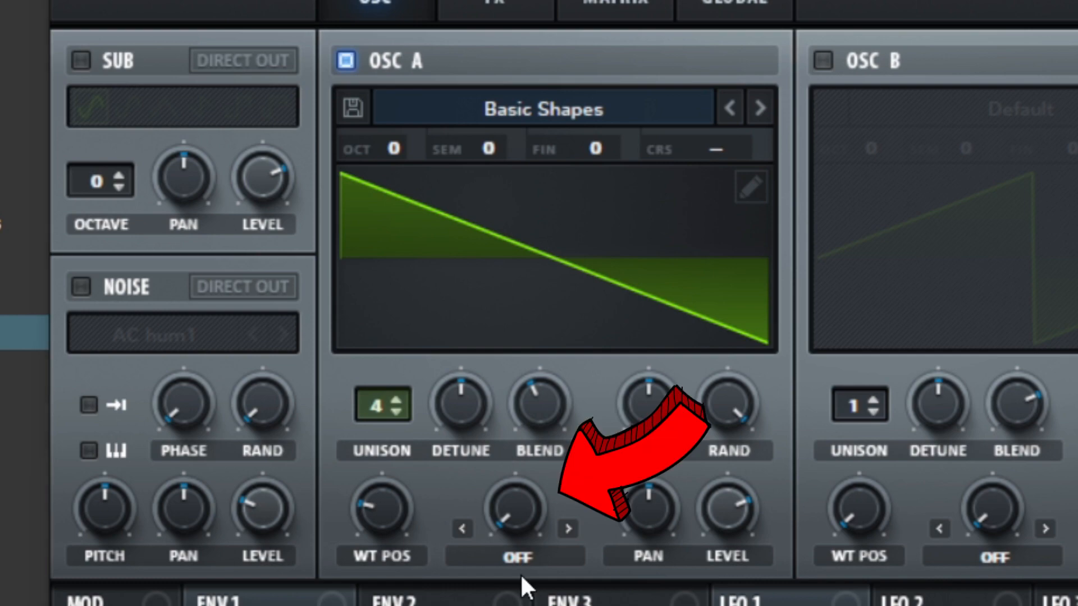
# Set oscillator A's warp mode to Bend - and raise the warp amount past the midpoint.
pyautogui.click(506, 546)
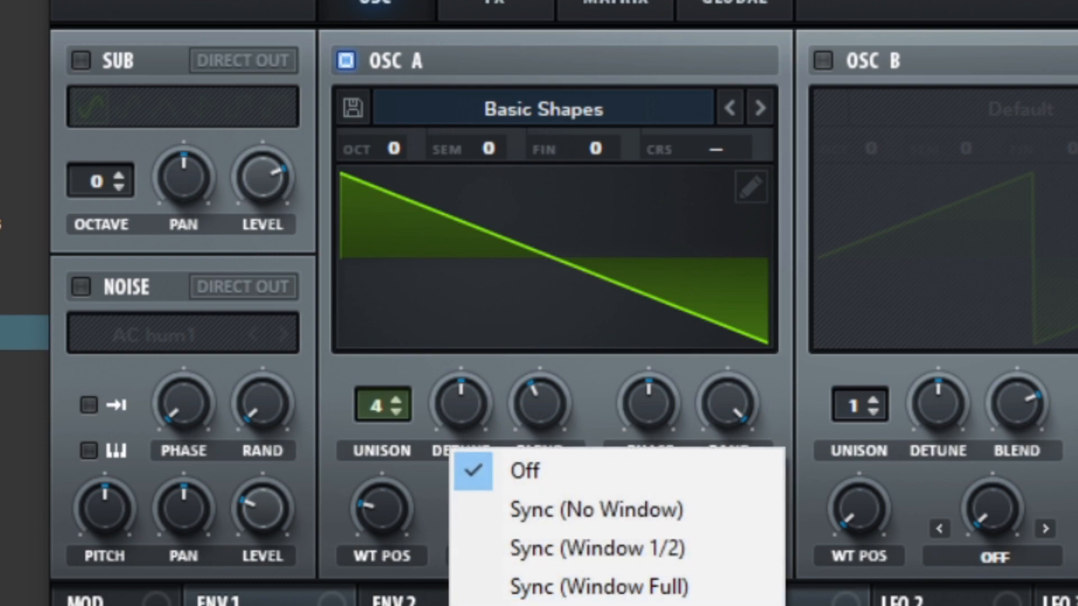
pyautogui.click(529, 605)
pyautogui.scroll(10, 519, 525)
pyautogui.scroll(8, 520, 526)
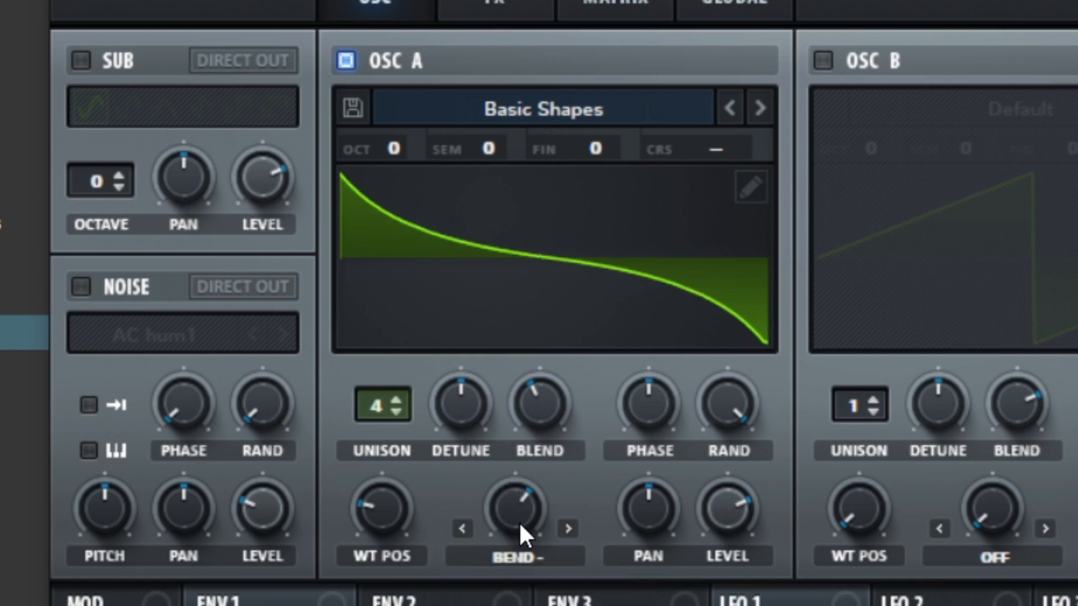
pyautogui.scroll(1, 518, 521)
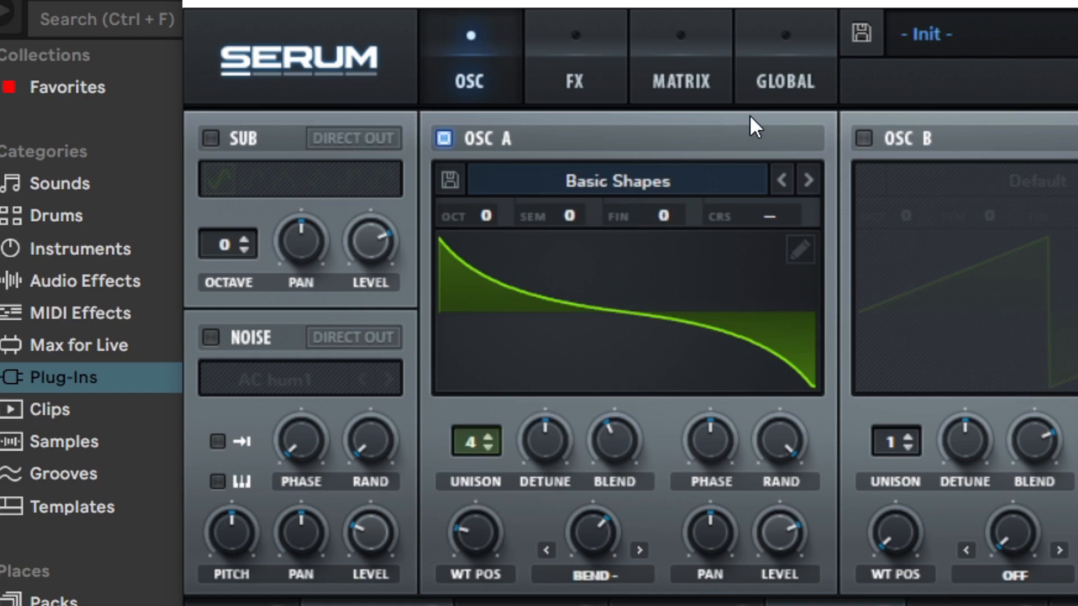
# Lower oscillator A's unison width in the global settings.
pyautogui.click(774, 85)
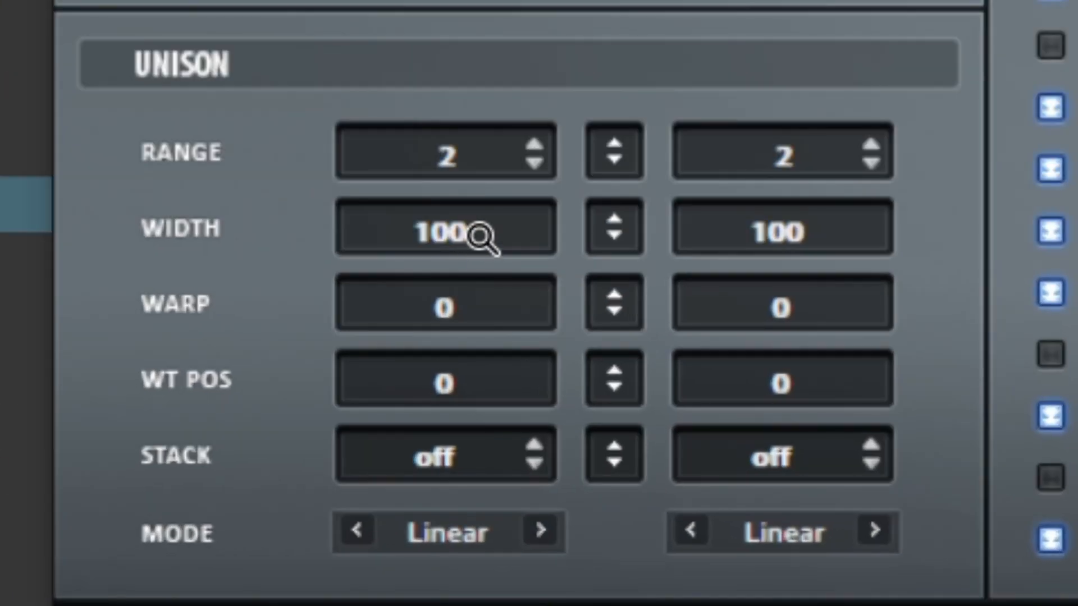
pyautogui.moveTo(479, 235); pyautogui.dragTo(457, 605)
pyautogui.scroll(4, 517, 231)
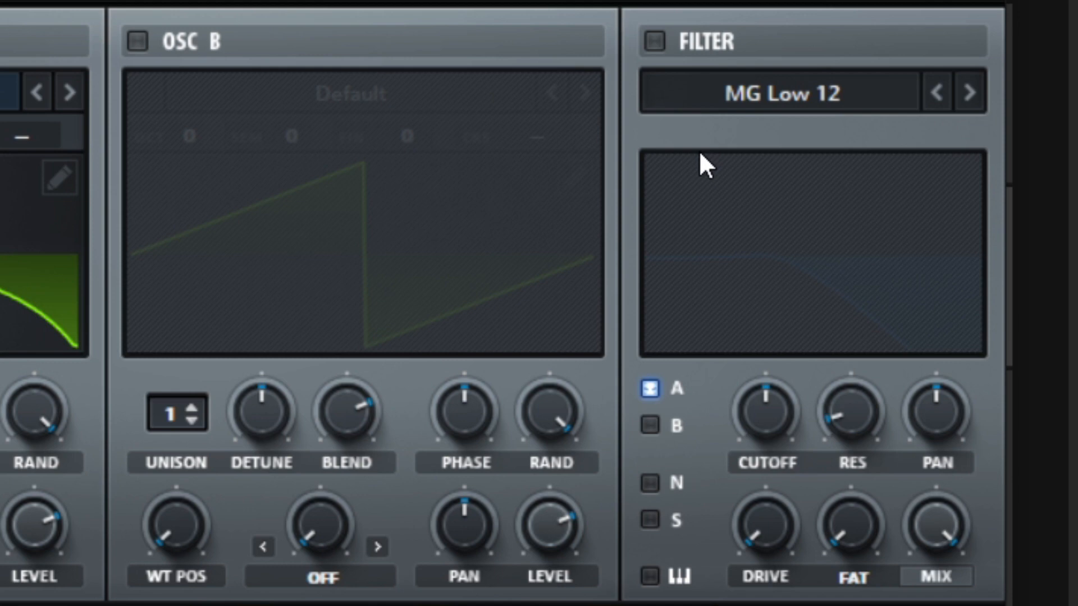
# Choose the Scream LP filter type from the Misc group and enable the filter on oscillator A.
pyautogui.click(677, 91)
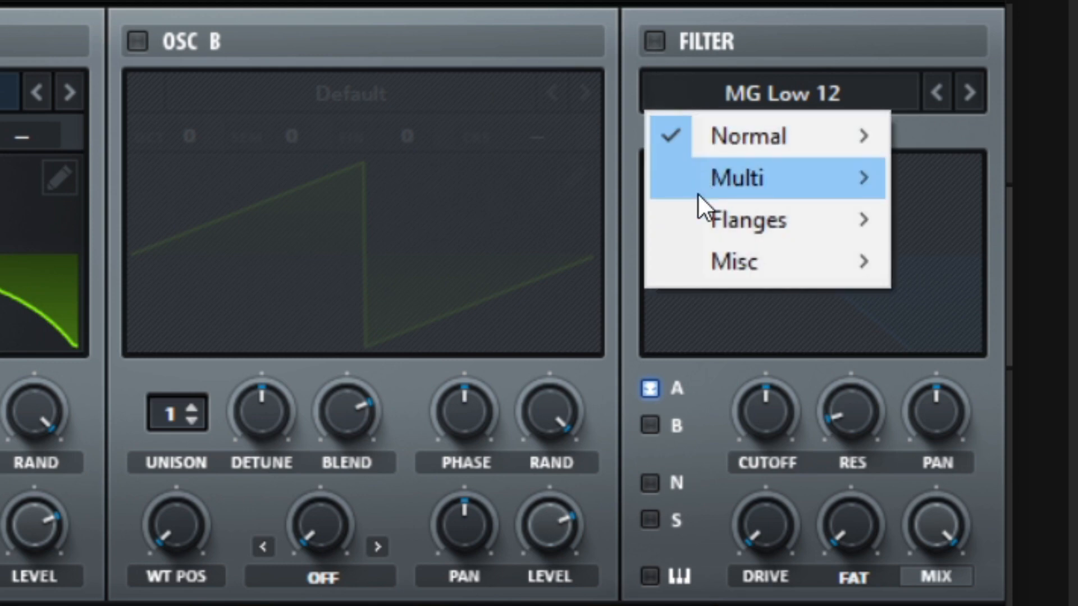
pyautogui.moveTo(693, 261)
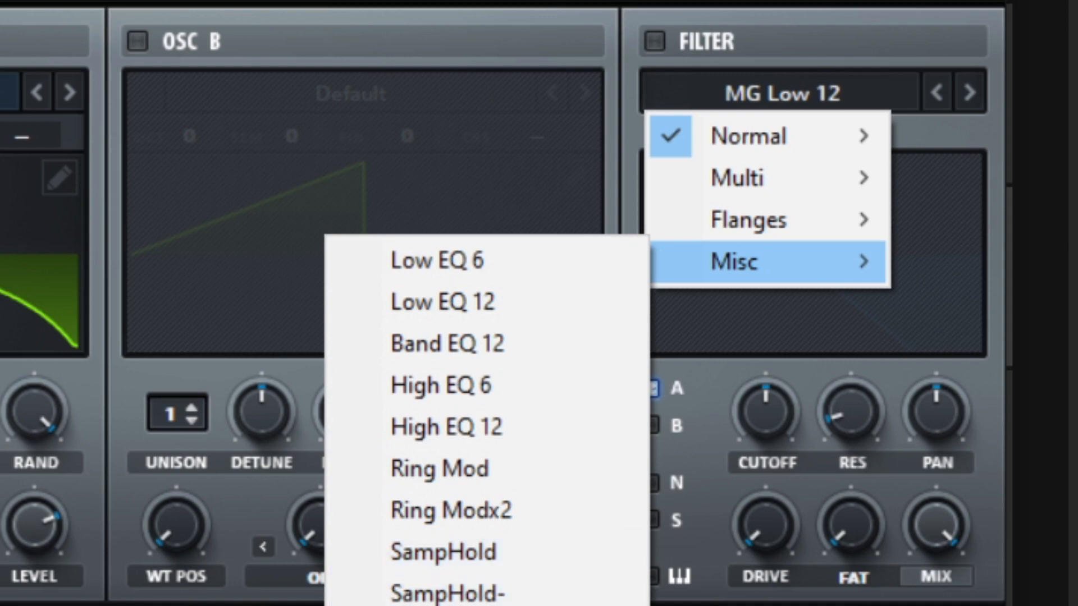
pyautogui.click(449, 604)
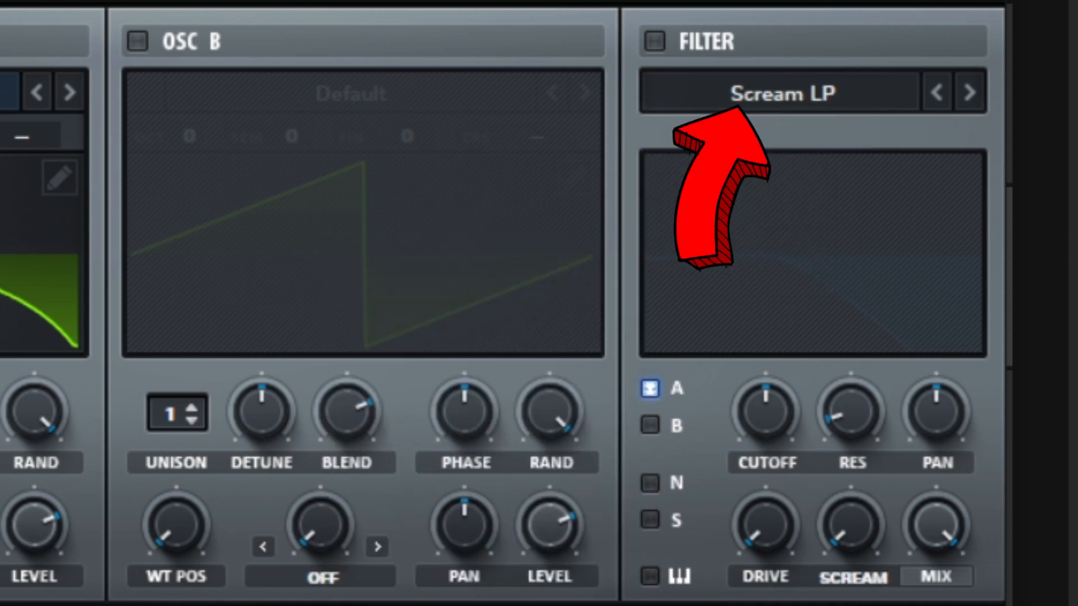
pyautogui.click(654, 41)
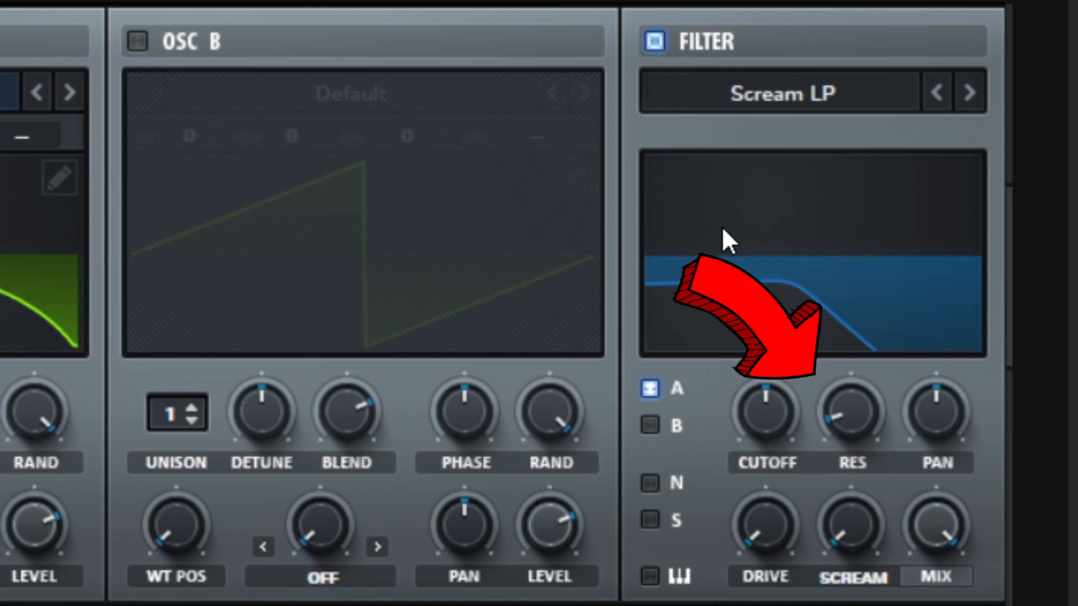
# Raise the filter's cutoff nearly to maximum and its resonance to a high setting.
pyautogui.scroll(5, 759, 425)
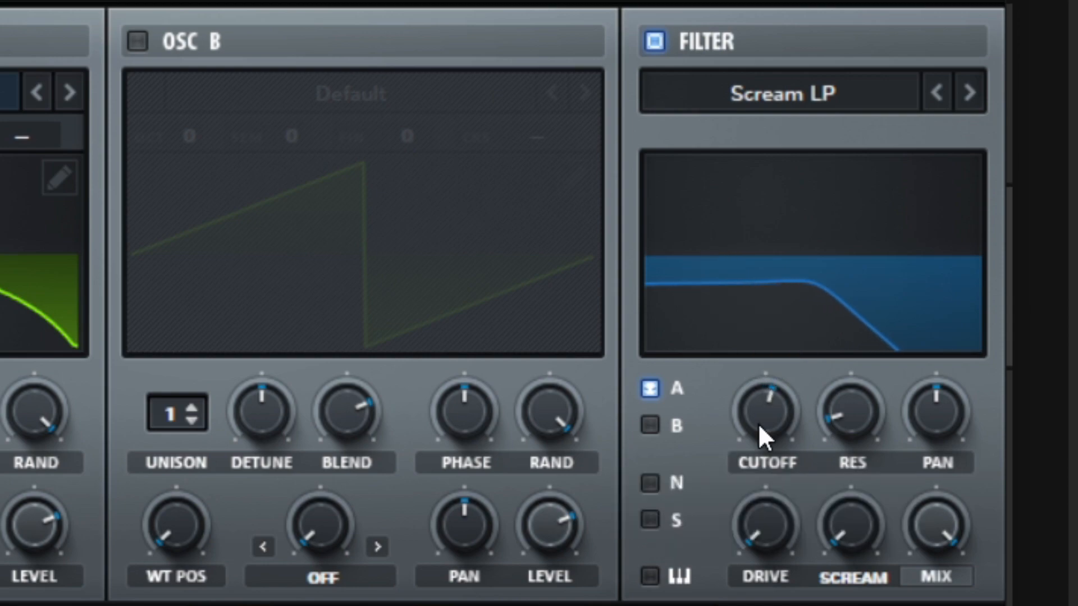
pyautogui.scroll(6, 758, 425)
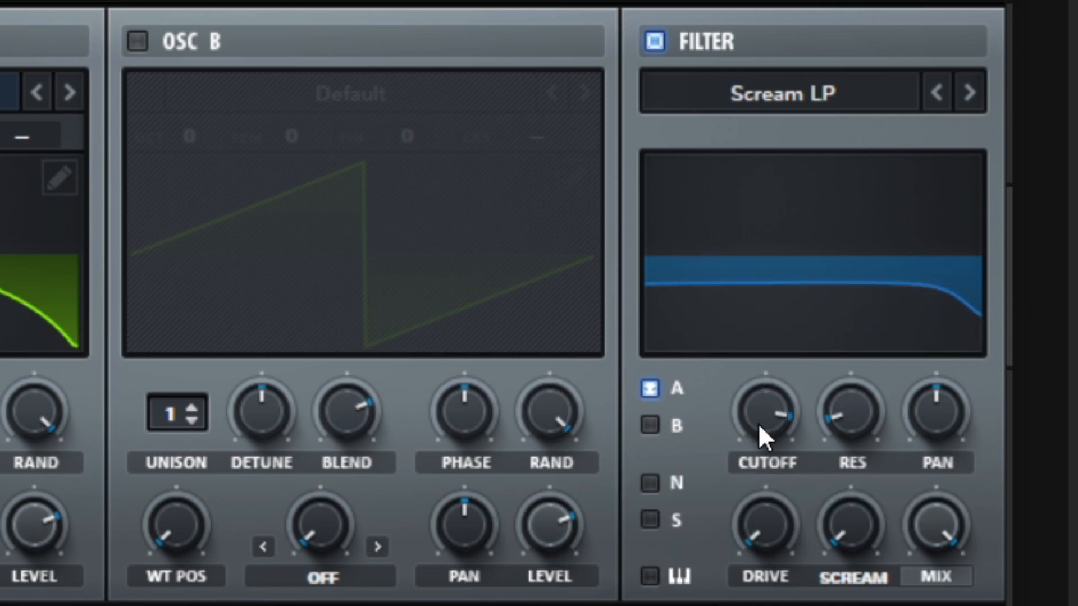
pyautogui.scroll(2, 758, 425)
pyautogui.scroll(-1, 758, 424)
pyautogui.scroll(4, 845, 420)
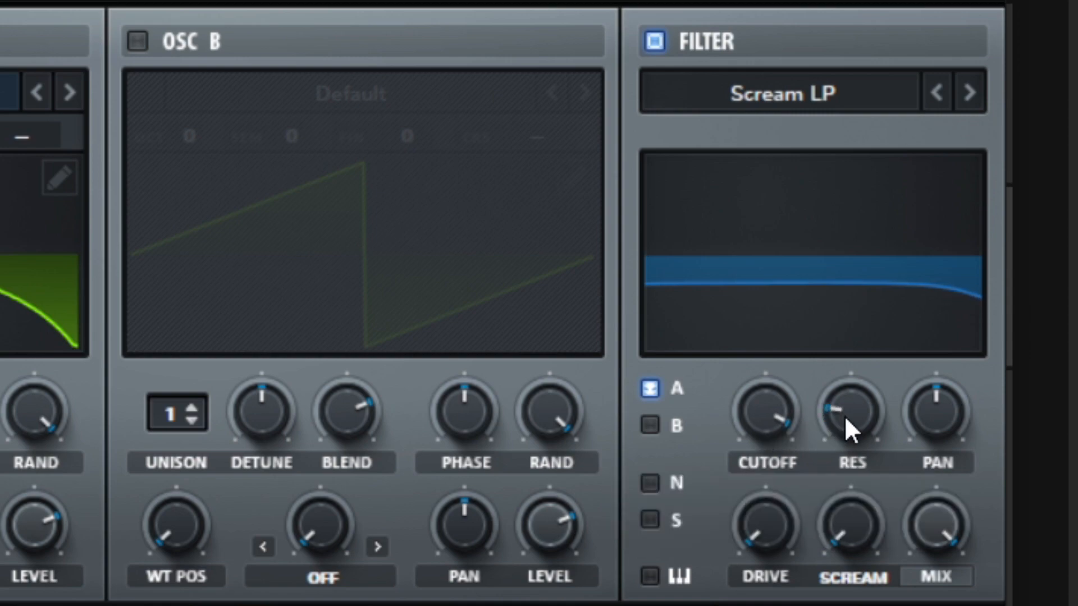
pyautogui.scroll(6, 846, 422)
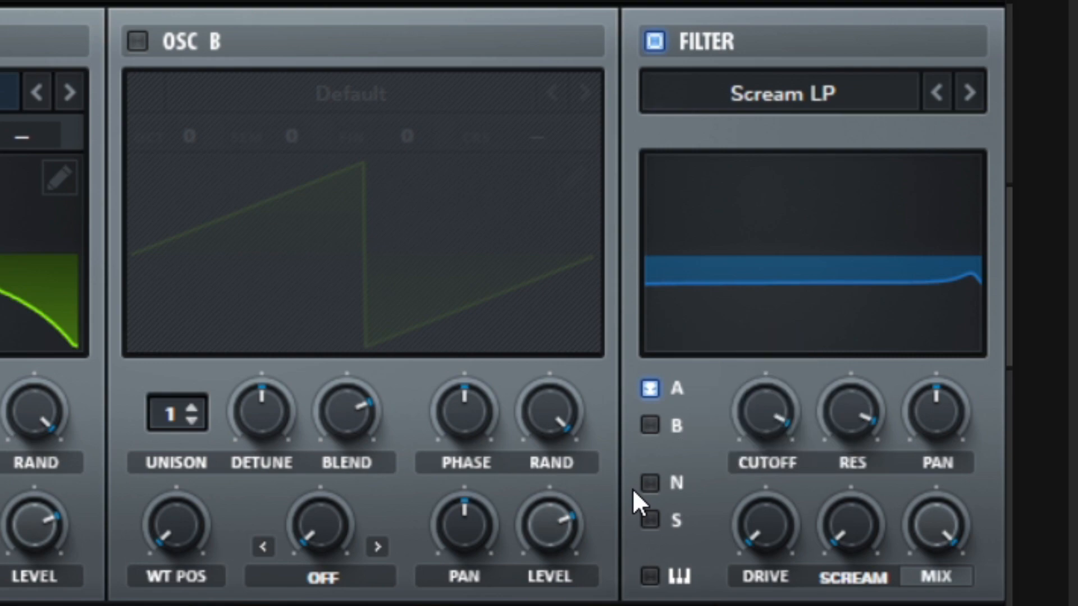
# Raise the filter's drive and scream to low-to-moderate amounts and switch its Mix control to Level.
pyautogui.moveTo(767, 523); pyautogui.dragTo(775, 338)
pyautogui.moveTo(841, 502); pyautogui.dragTo(800, 417)
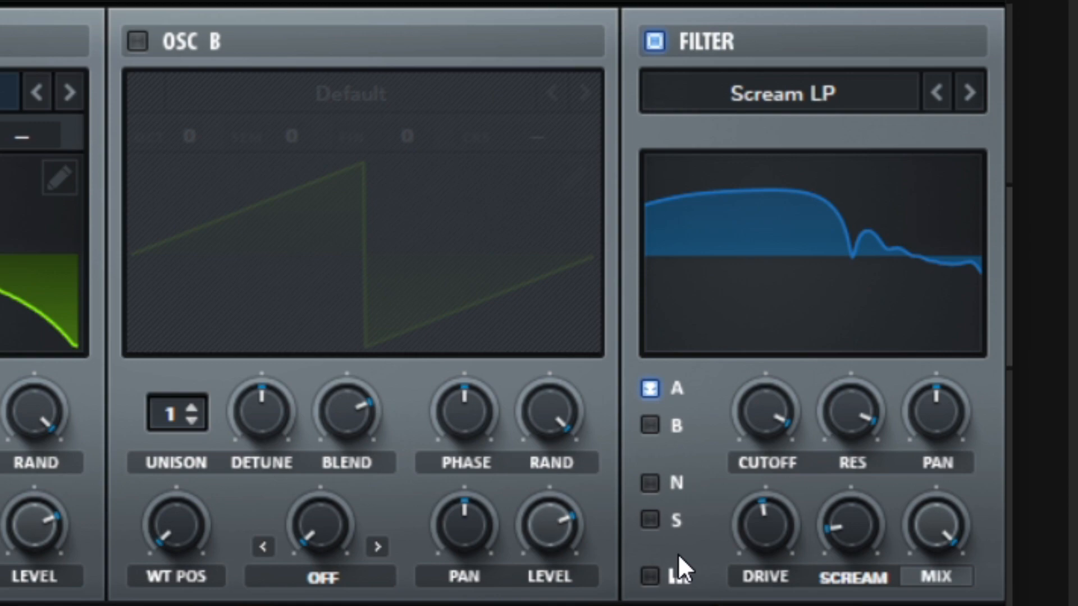
pyautogui.moveTo(752, 539); pyautogui.dragTo(753, 539)
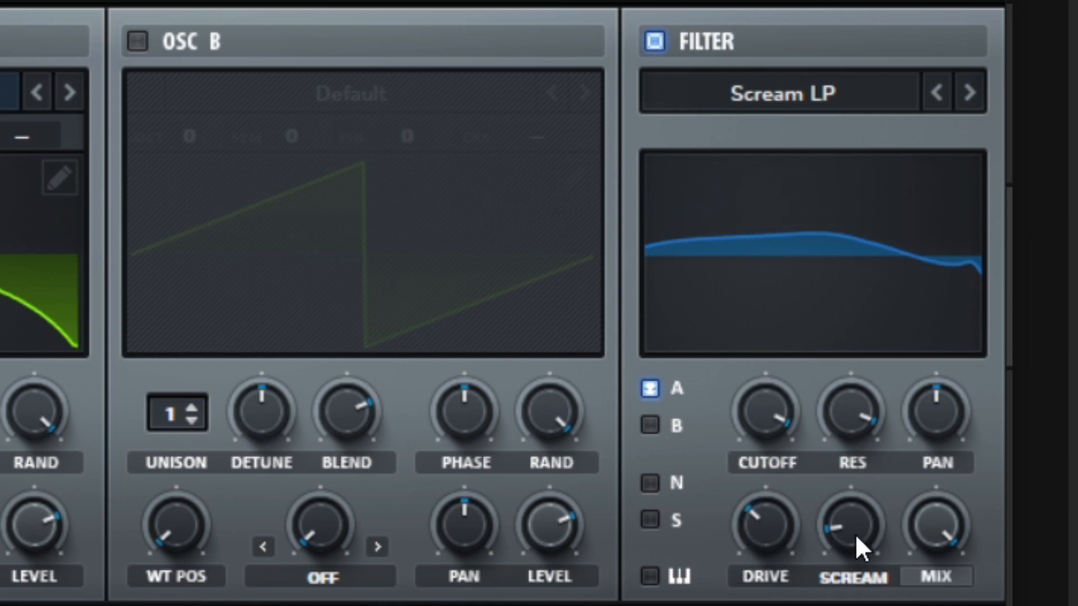
pyautogui.moveTo(855, 537); pyautogui.dragTo(855, 536)
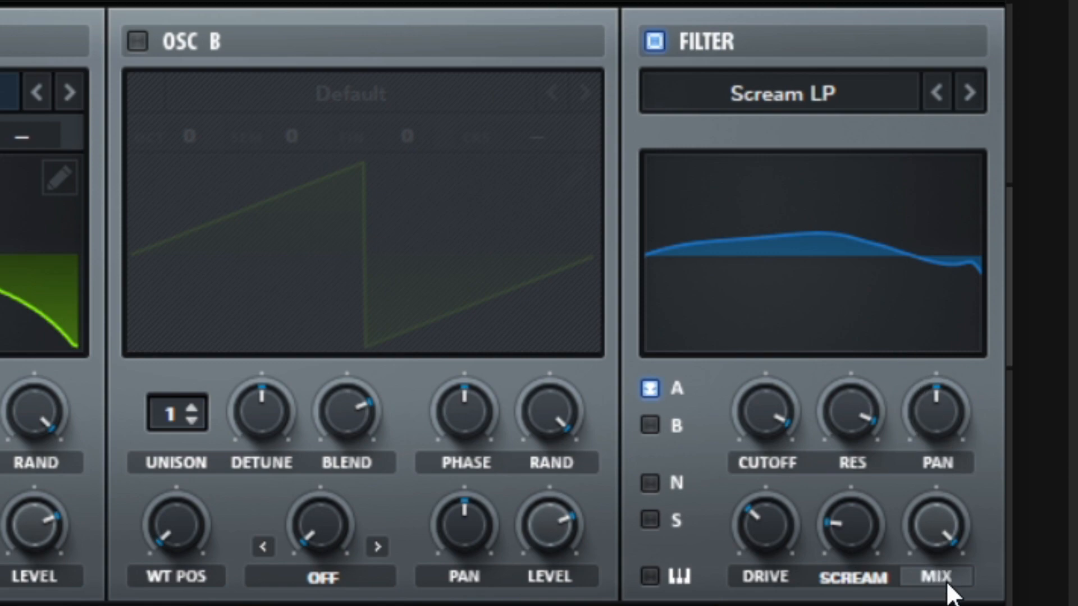
pyautogui.moveTo(939, 538); pyautogui.dragTo(939, 538)
# Toggle the filter off and on to compare the bass with and without it.
pyautogui.click(653, 45)
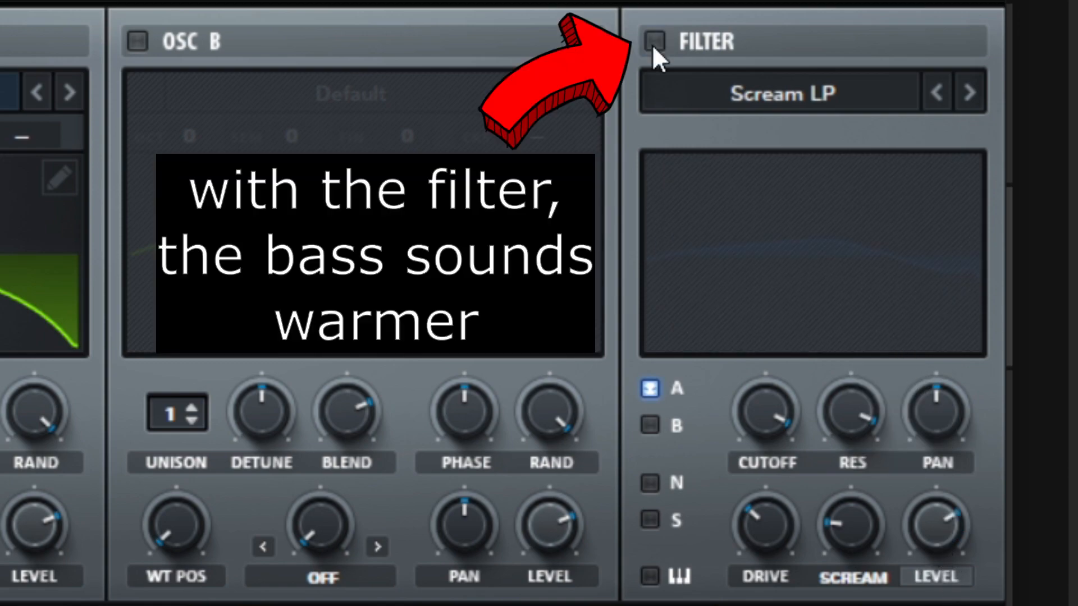
pyautogui.click(653, 45)
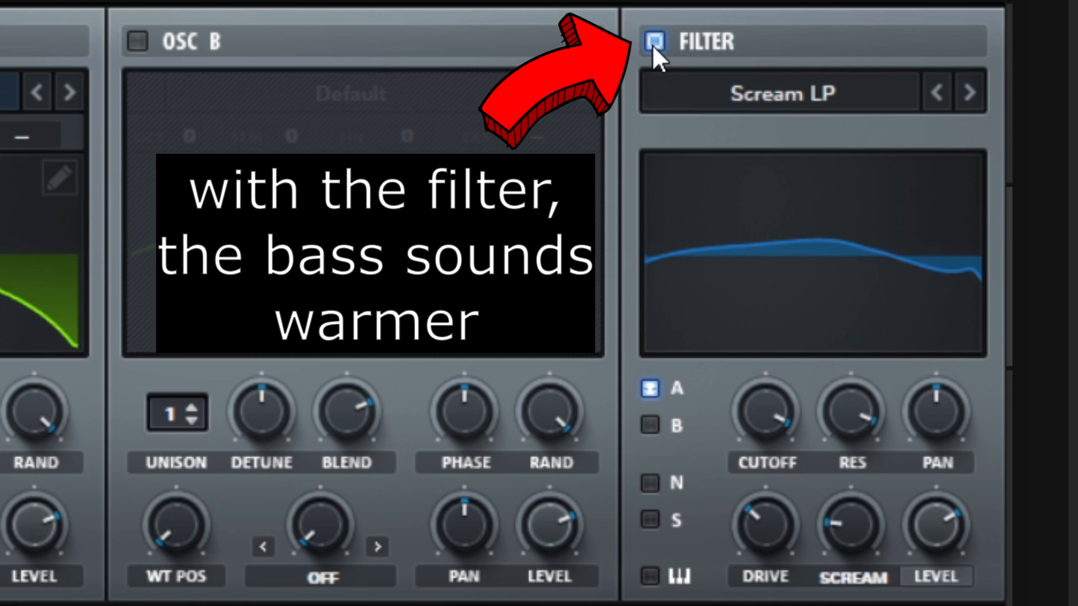
pyautogui.click(653, 42)
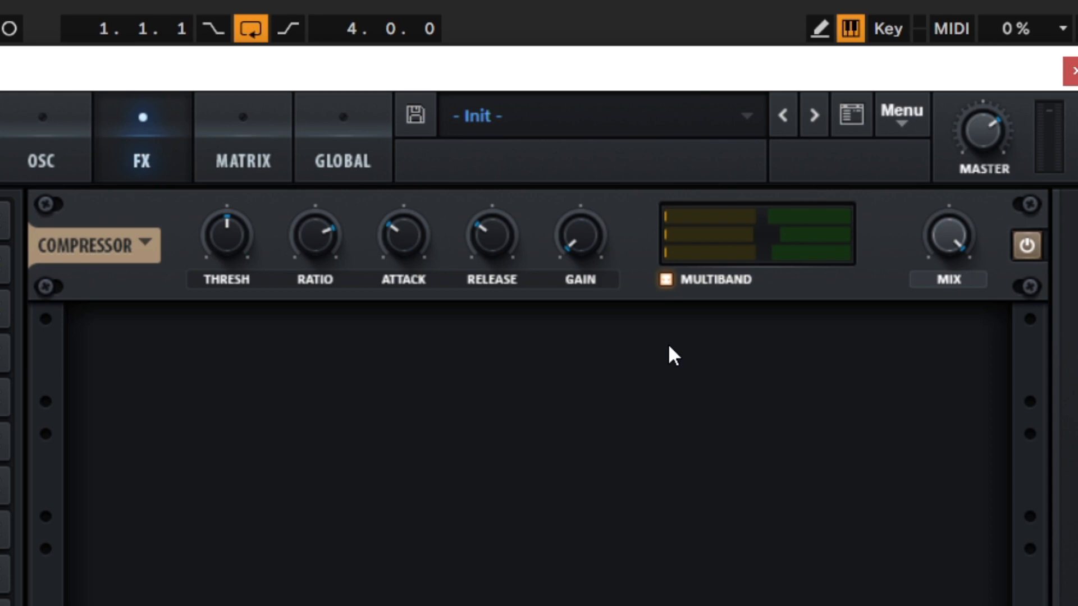
# Play the bass clip and switch the multiband compressor off and on to compare the sound.
pyautogui.press('space')
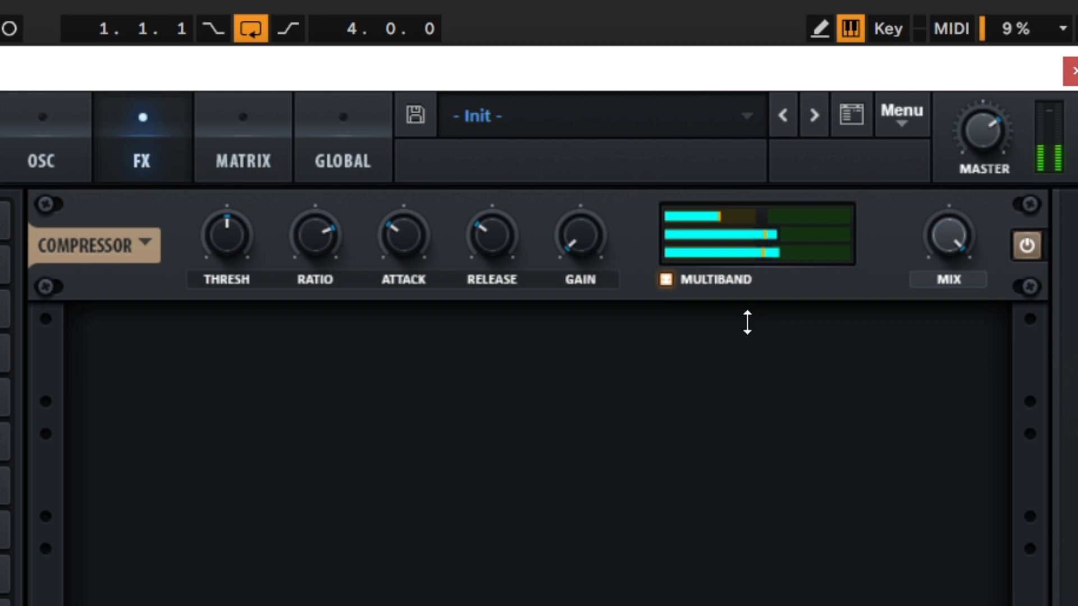
pyautogui.click(1031, 246)
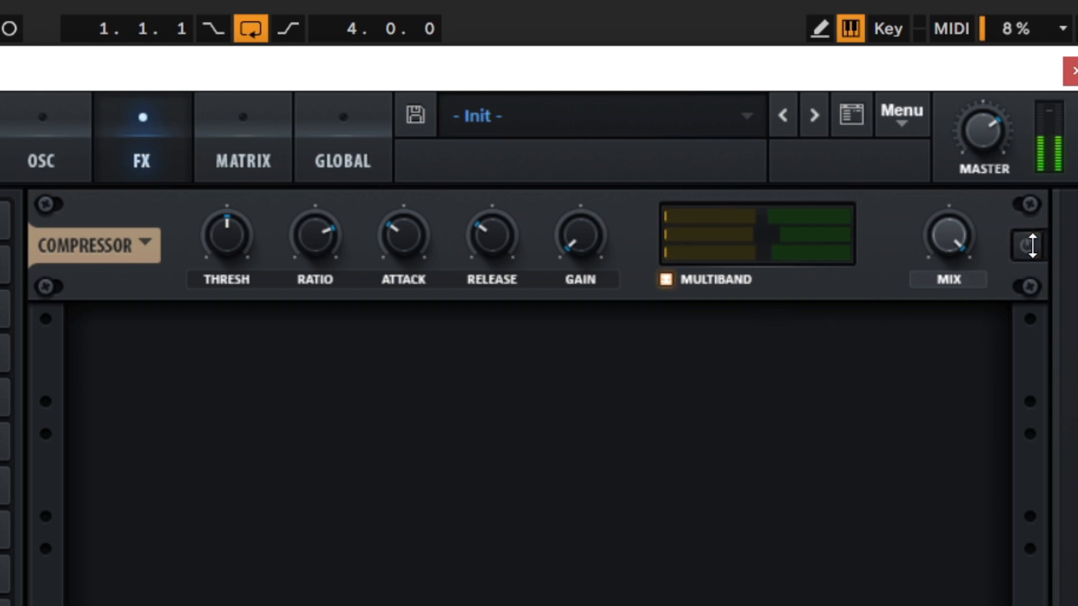
pyautogui.click(1030, 245)
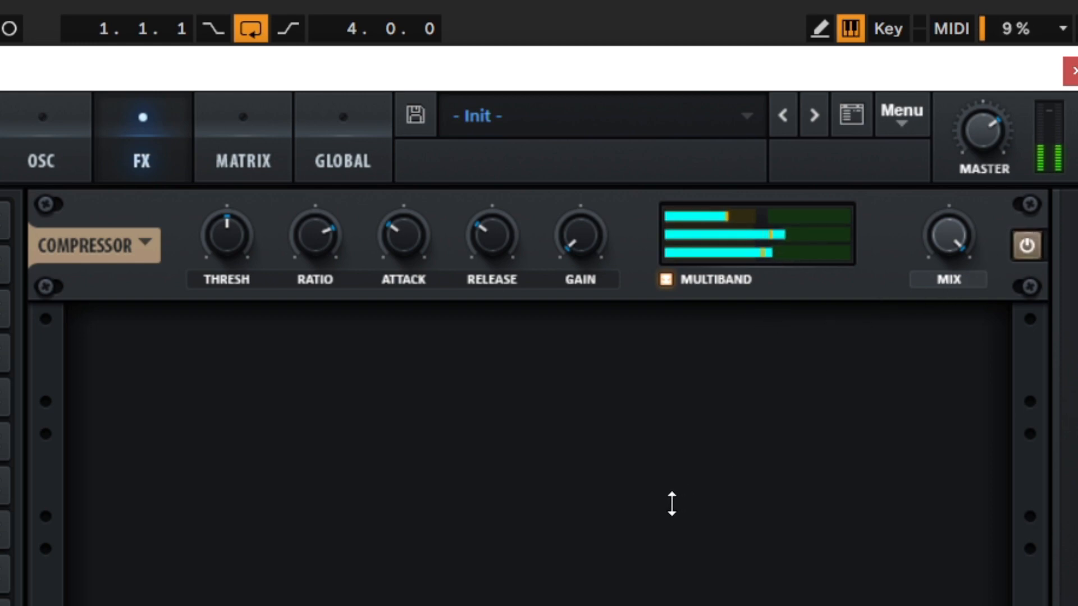
pyautogui.press('space')
# Lower the compressor's threshold slightly below its middle setting and set its ratio to 2.
pyautogui.moveTo(231, 240)
pyautogui.scroll(-5, 232, 239)
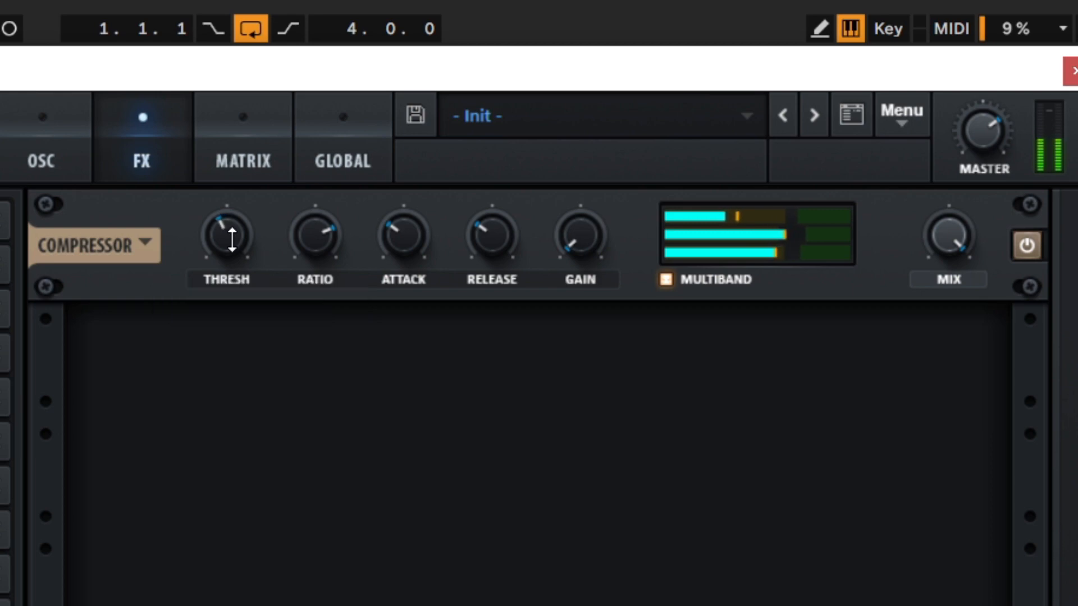
pyautogui.scroll(-3, 232, 240)
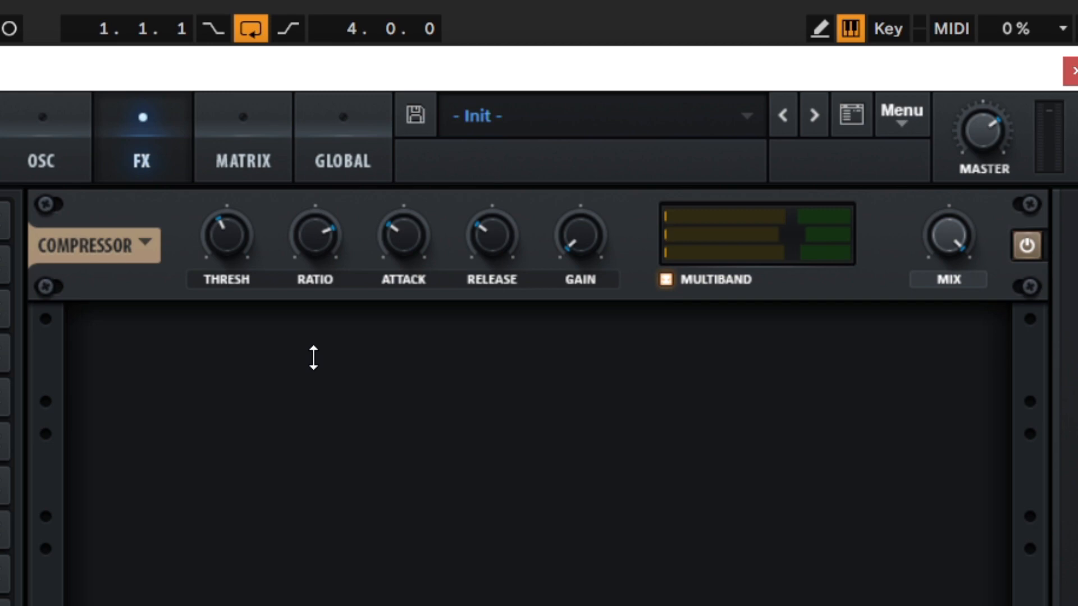
pyautogui.moveTo(310, 243); pyautogui.dragTo(337, 85)
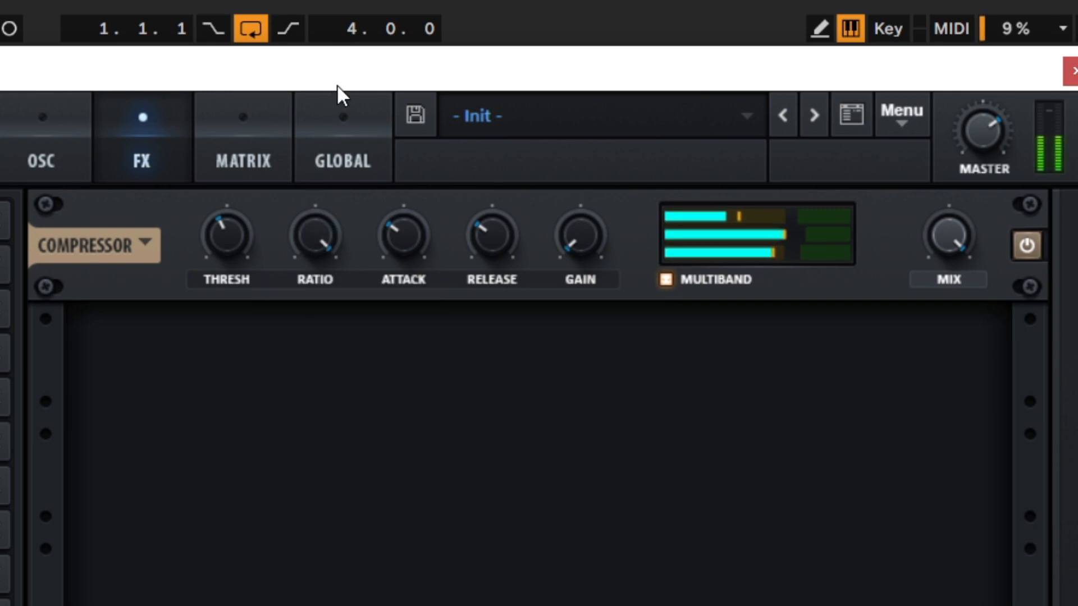
pyautogui.doubleClick(307, 241)
pyautogui.write('2')
pyautogui.press('Return')
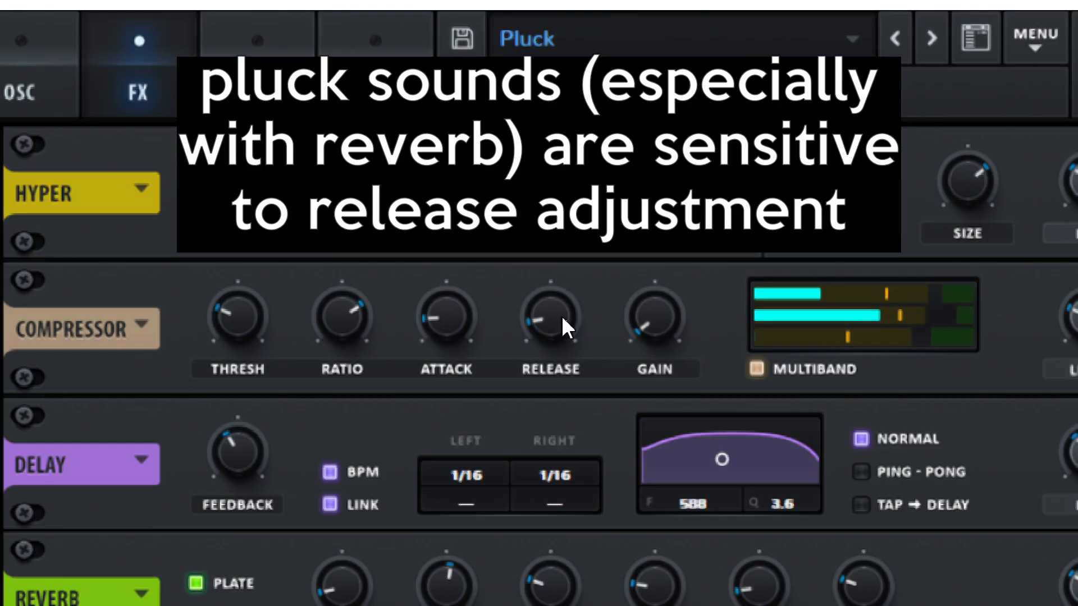
# Try shorter attack and release times on the compressor, and reset both to their default values.
pyautogui.moveTo(562, 316); pyautogui.dragTo(476, 557)
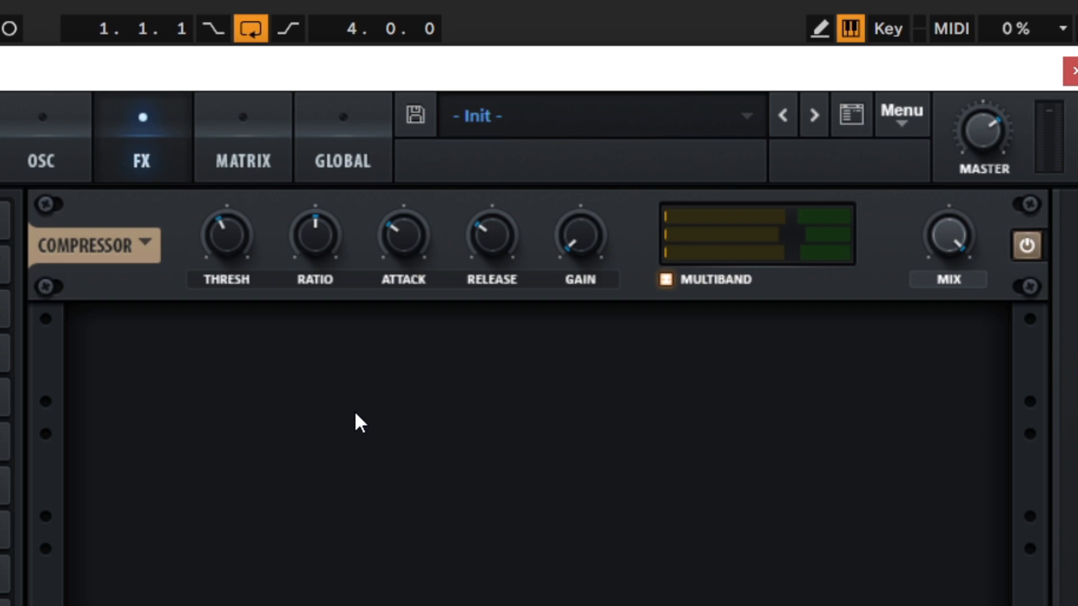
pyautogui.moveTo(402, 237); pyautogui.dragTo(399, 234)
pyautogui.moveTo(392, 106); pyautogui.dragTo(378, 293)
pyautogui.moveTo(494, 250); pyautogui.dragTo(481, 268)
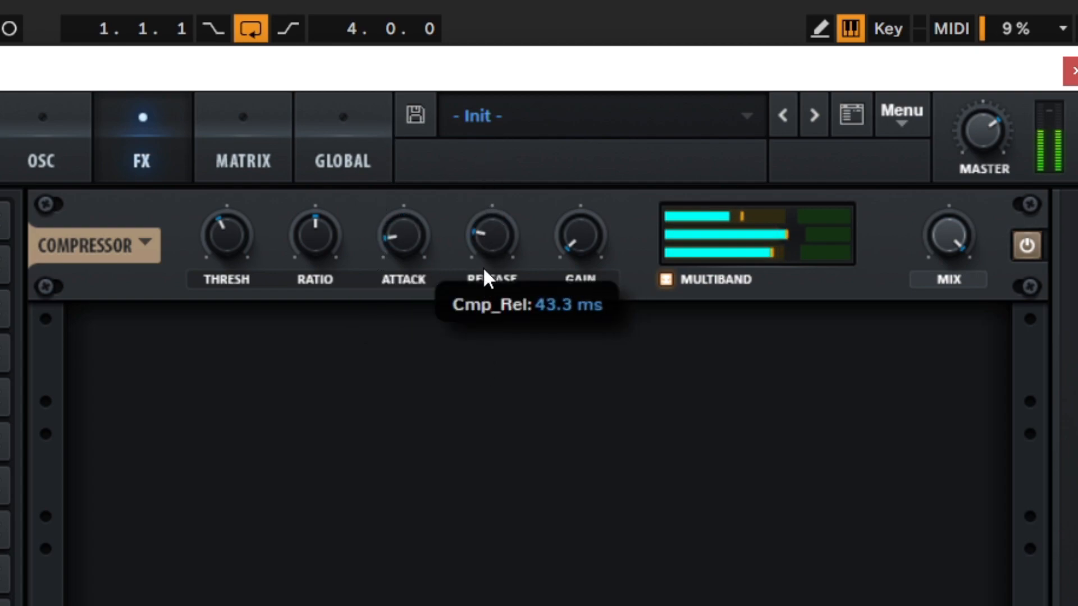
pyautogui.rightClick(500, 220)
pyautogui.click(561, 348)
pyautogui.rightClick(402, 235)
pyautogui.click(431, 363)
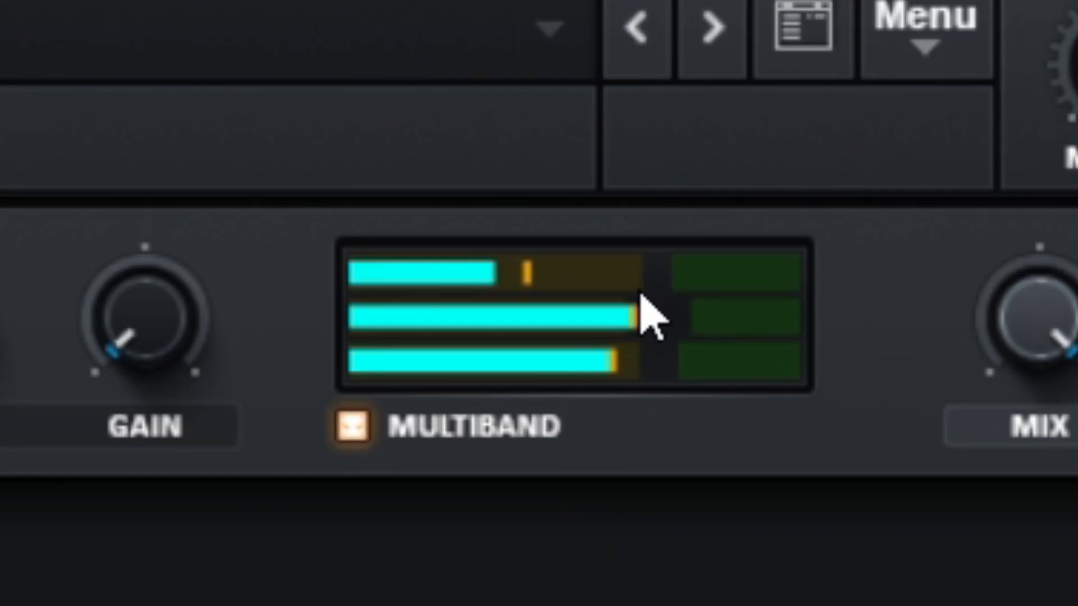
# Fine-tune the compressor's individual band thresholds in the multiband display and bypass the effect repeatedly to compare.
pyautogui.moveTo(639, 288); pyautogui.dragTo(600, 312)
pyautogui.moveTo(618, 358); pyautogui.dragTo(638, 362)
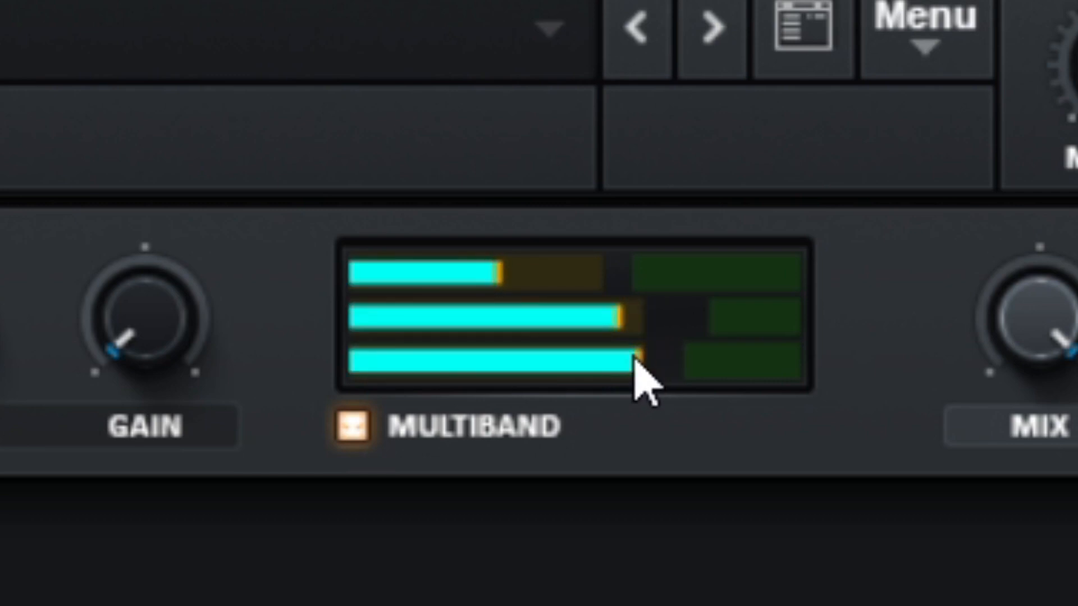
pyautogui.click(783, 364)
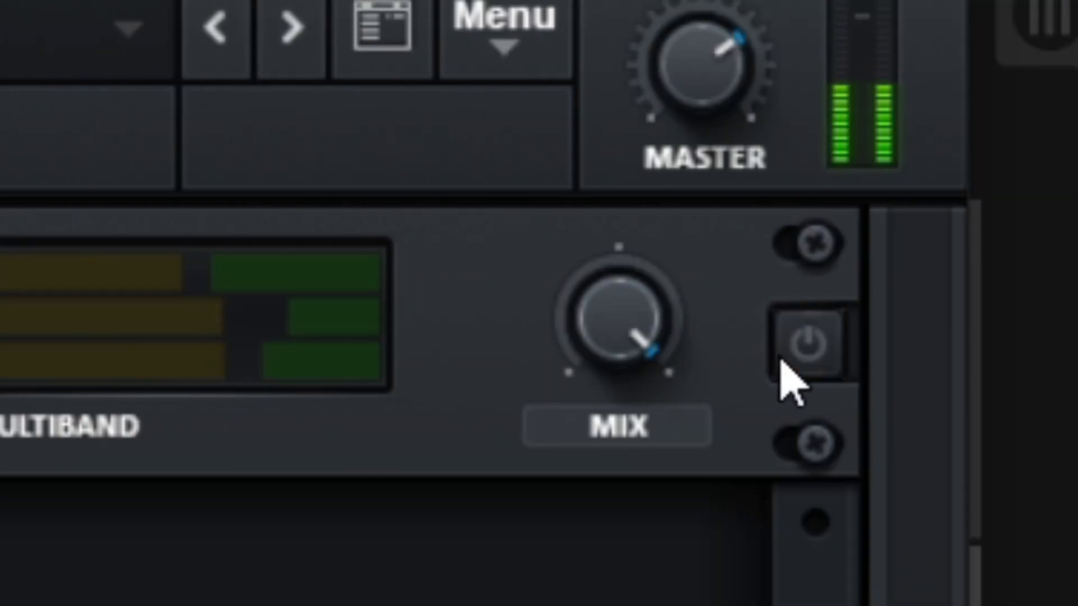
pyautogui.click(810, 365)
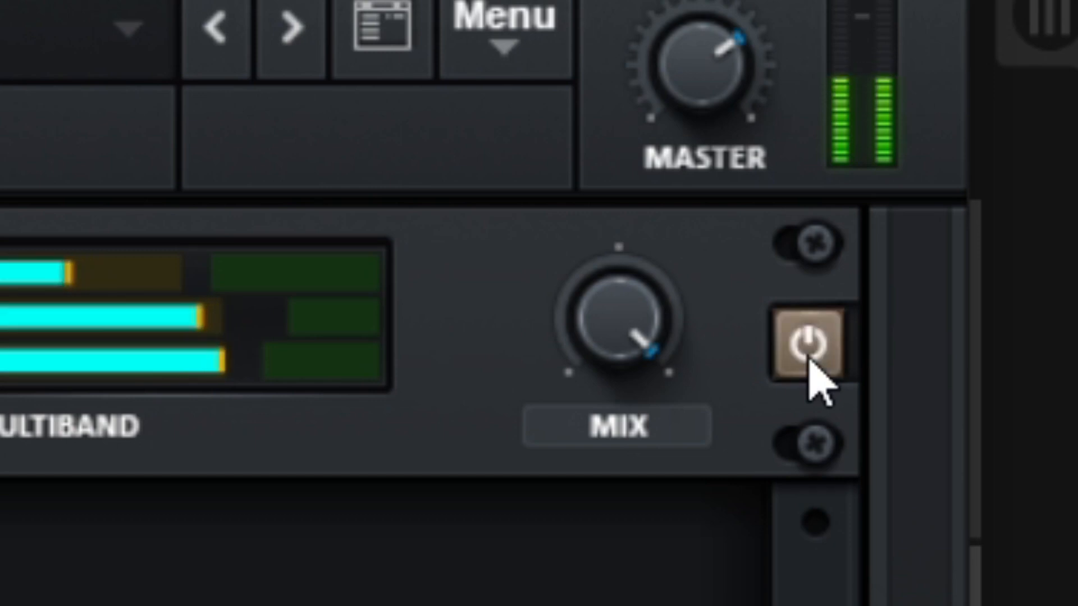
pyautogui.click(811, 365)
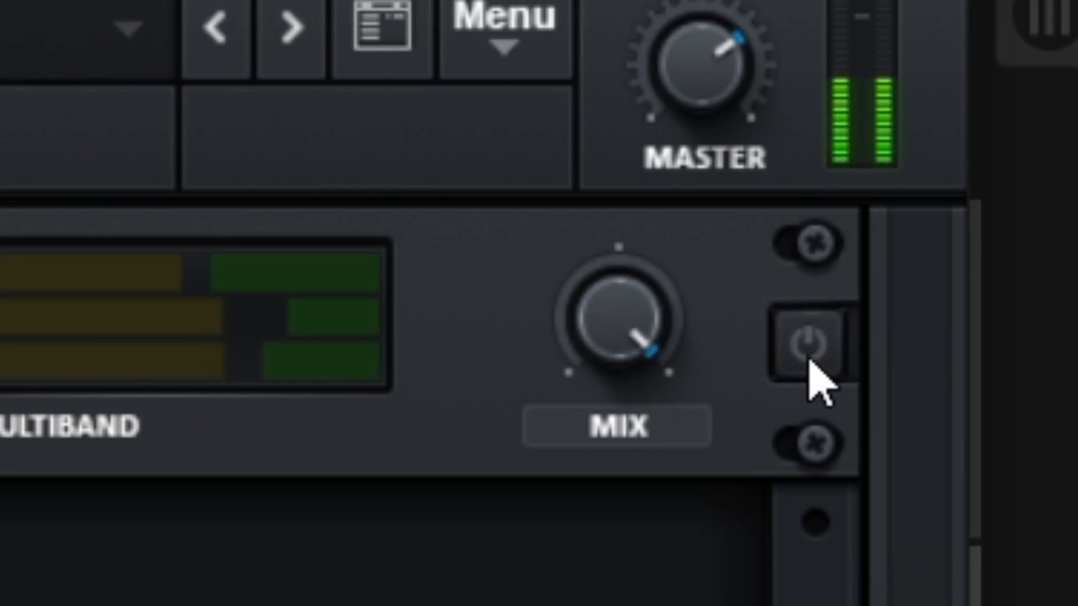
pyautogui.click(810, 365)
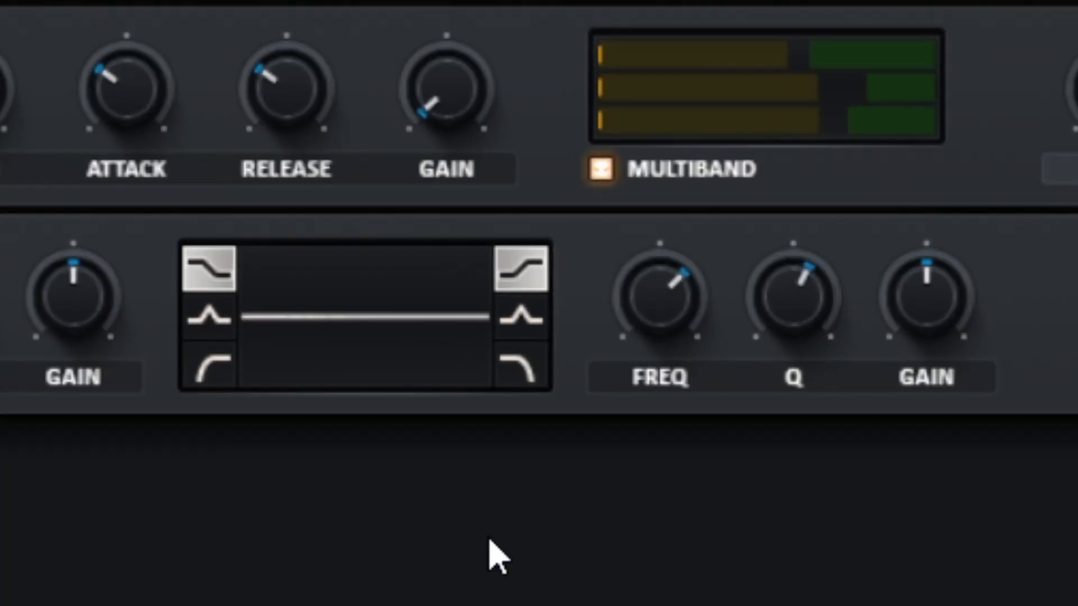
# Change the EQ's high band to a peak shape and reduce its gain for a clear cut.
pyautogui.click(622, 364)
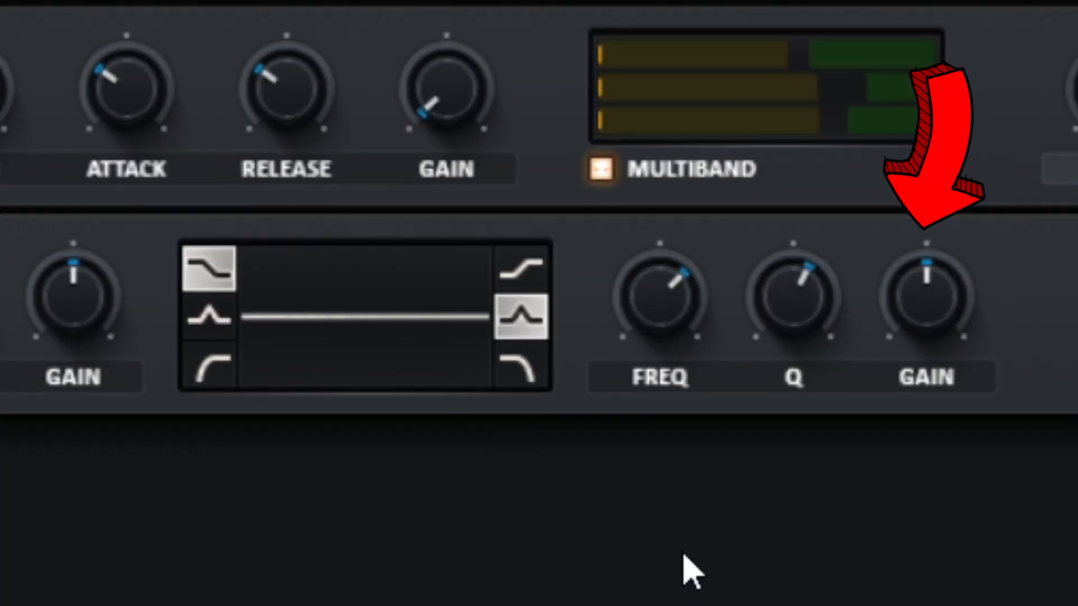
pyautogui.moveTo(945, 294); pyautogui.dragTo(918, 297)
pyautogui.scroll(-3, 911, 282)
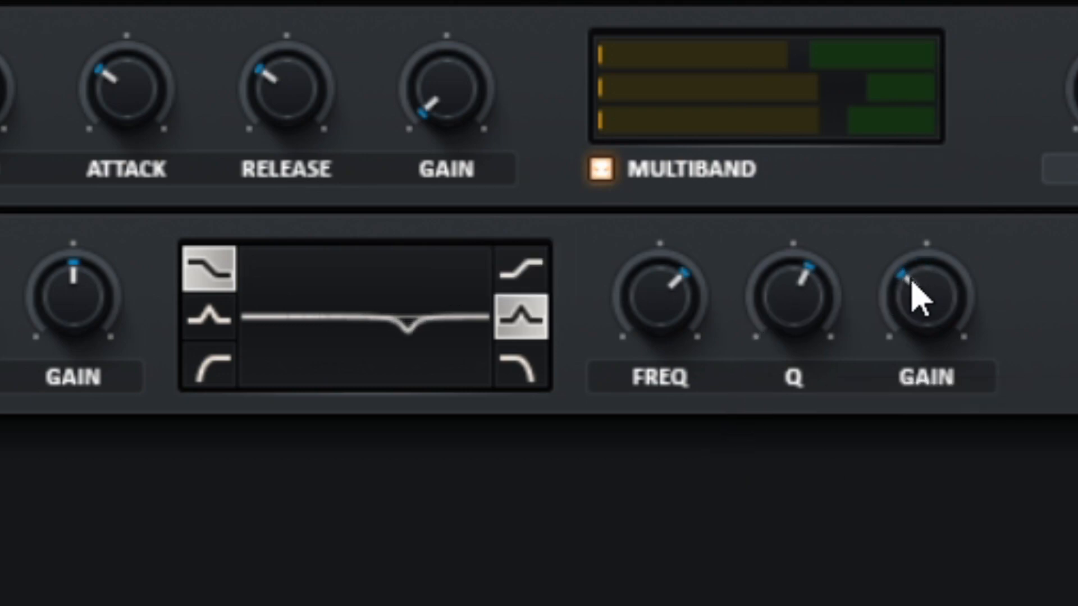
pyautogui.scroll(-2, 911, 281)
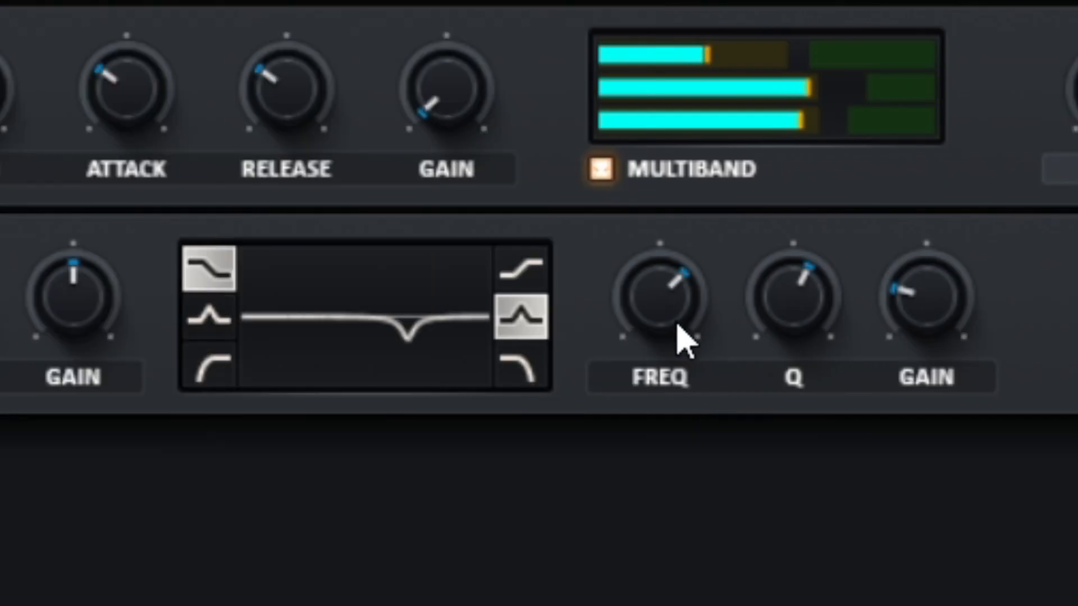
# Sweep the EQ cut down through the midrange and set the high band's frequency to 907 Hz.
pyautogui.scroll(-4, 678, 329)
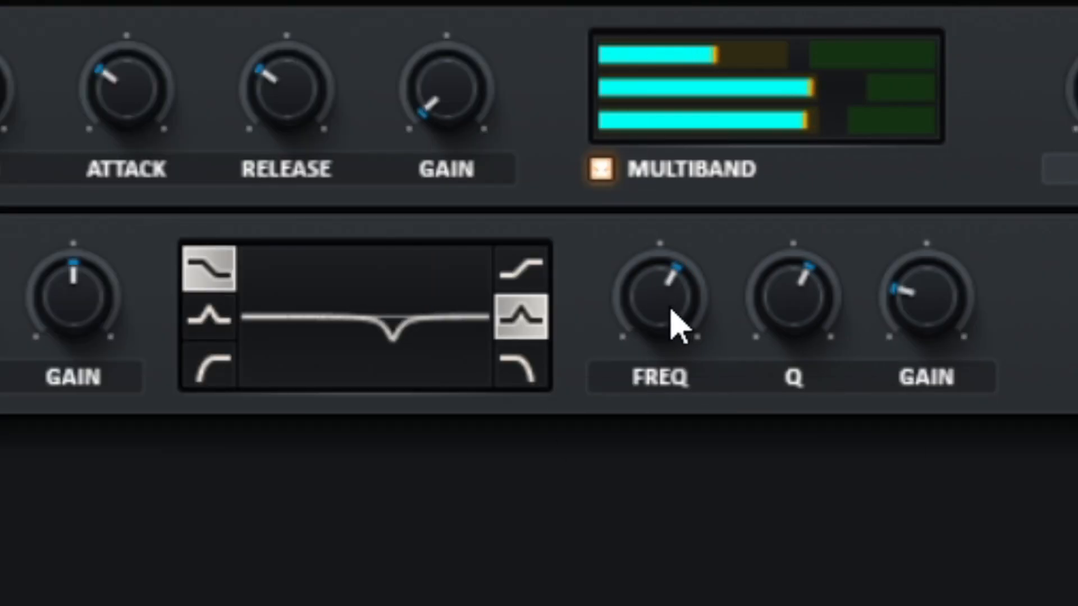
pyautogui.scroll(-3, 677, 328)
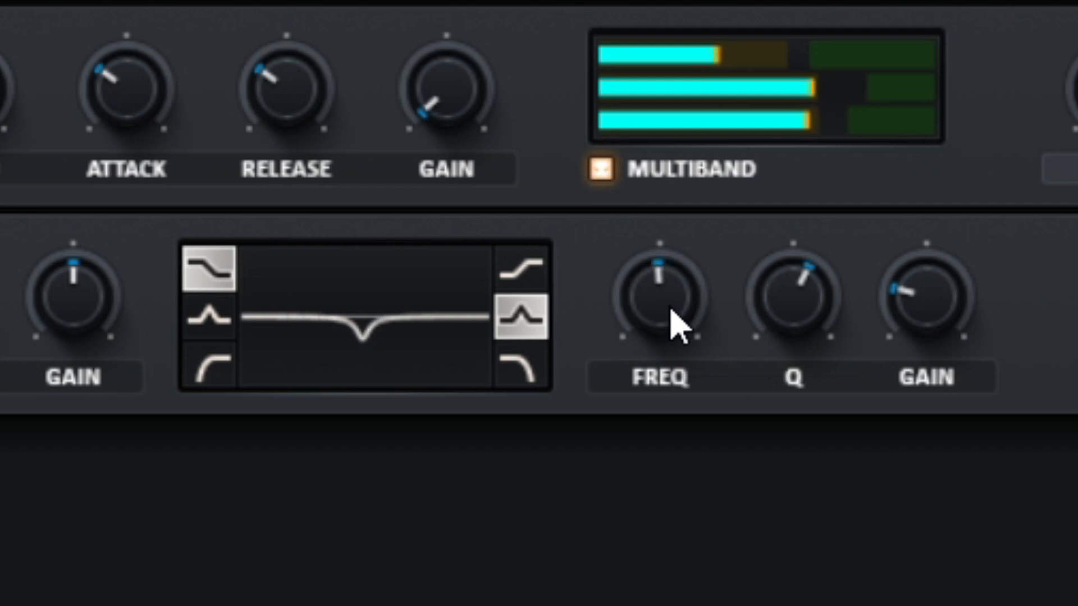
pyautogui.scroll(2, 677, 329)
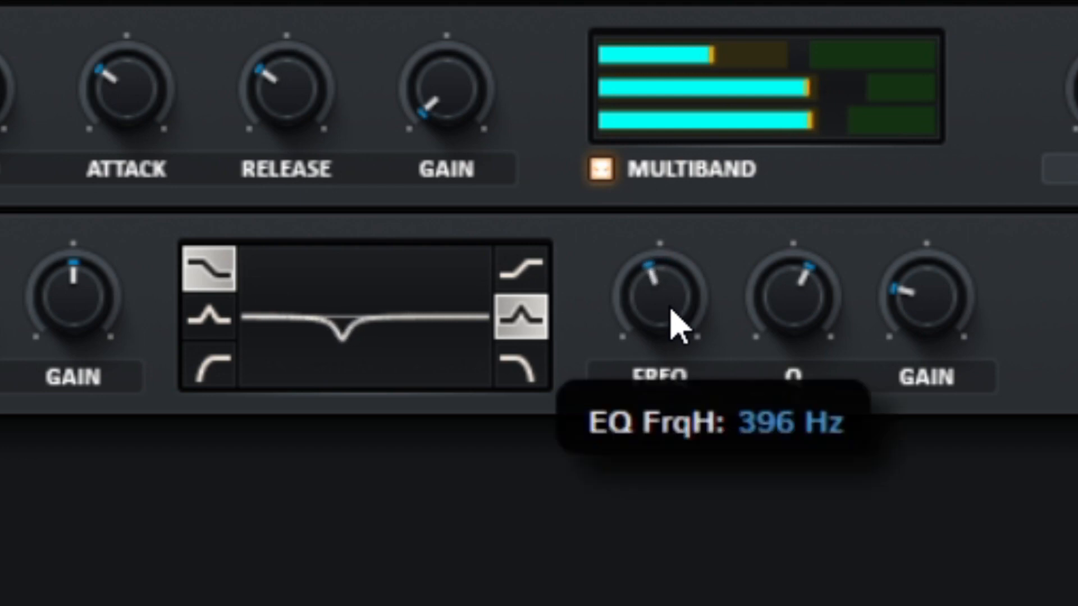
pyautogui.scroll(4, 677, 329)
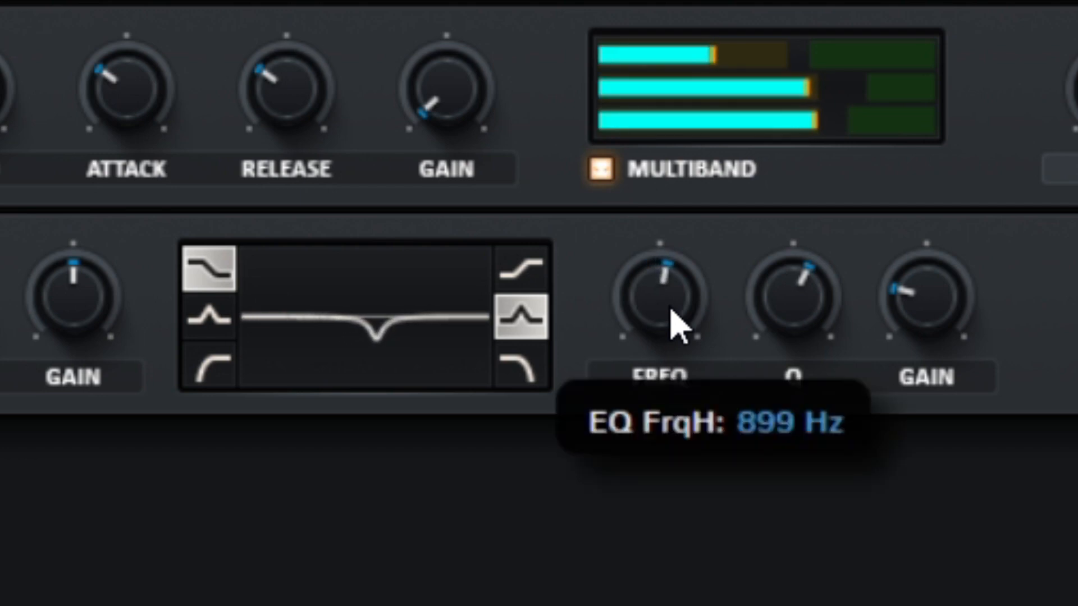
pyautogui.doubleClick(678, 328)
pyautogui.write('907')
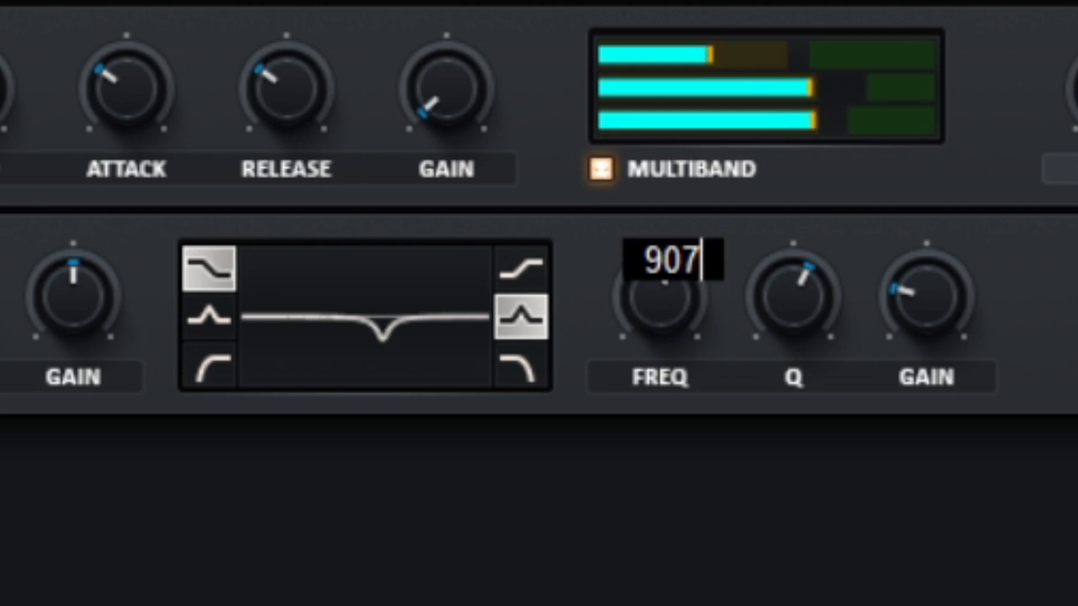
pyautogui.press('Return')
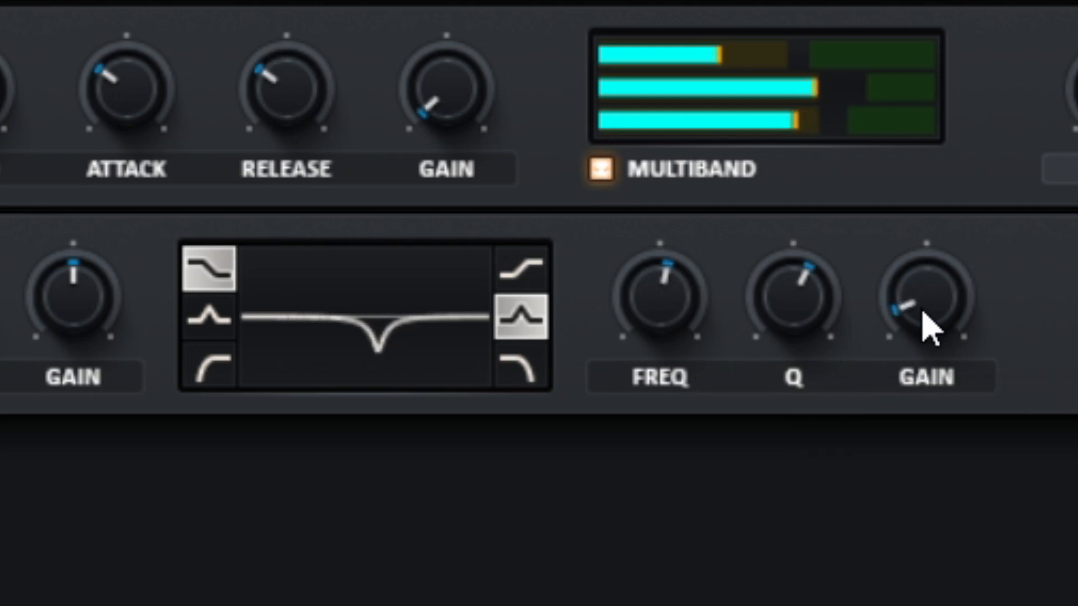
# Vary the depth of the EQ's midrange cut and set the high band's gain to -7 dB.
pyautogui.scroll(4, 929, 330)
pyautogui.scroll(2, 929, 331)
pyautogui.scroll(-2, 929, 330)
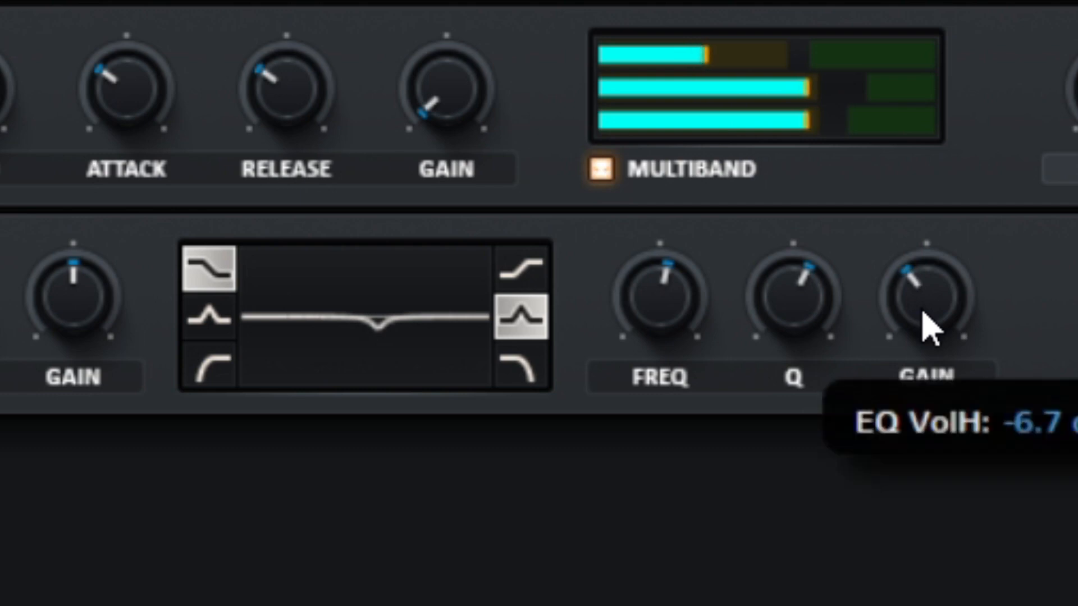
pyautogui.doubleClick(929, 330)
pyautogui.press('BackSpace')
pyautogui.write('-7')
pyautogui.press('Return')
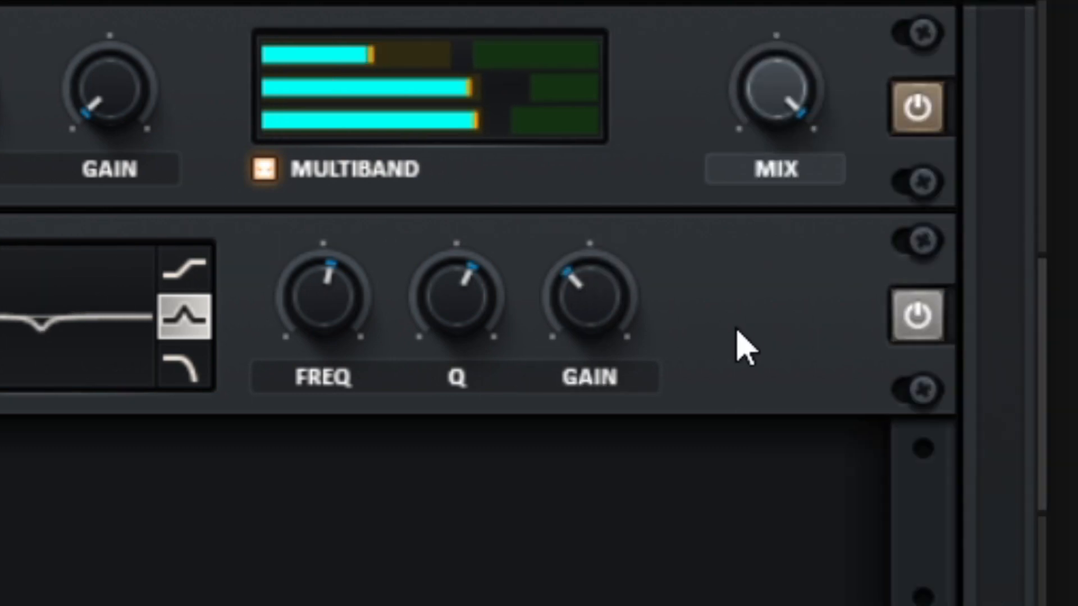
# Toggle the EQ off and on repeatedly to compare the bass with and without the cut.
pyautogui.click(924, 335)
pyautogui.click(924, 335)
pyautogui.click(924, 334)
pyautogui.click(923, 334)
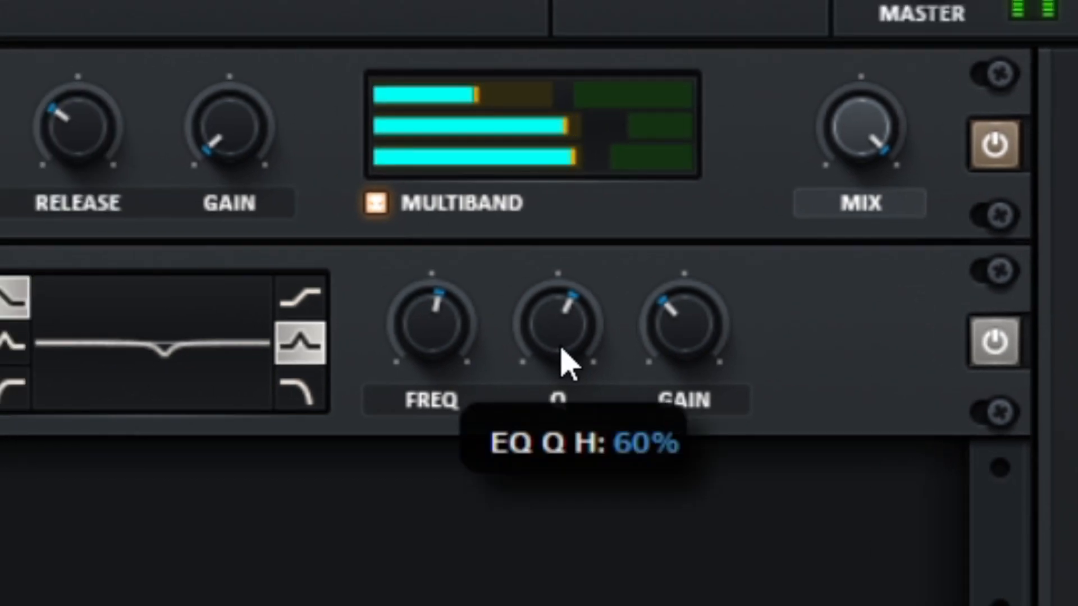
# Lower the EQ high band's Q to just below the middle to widen the cut, and compare with the EQ bypassed.
pyautogui.moveTo(465, 336); pyautogui.dragTo(452, 263)
pyautogui.moveTo(553, 284); pyautogui.dragTo(493, 373)
pyautogui.click(997, 345)
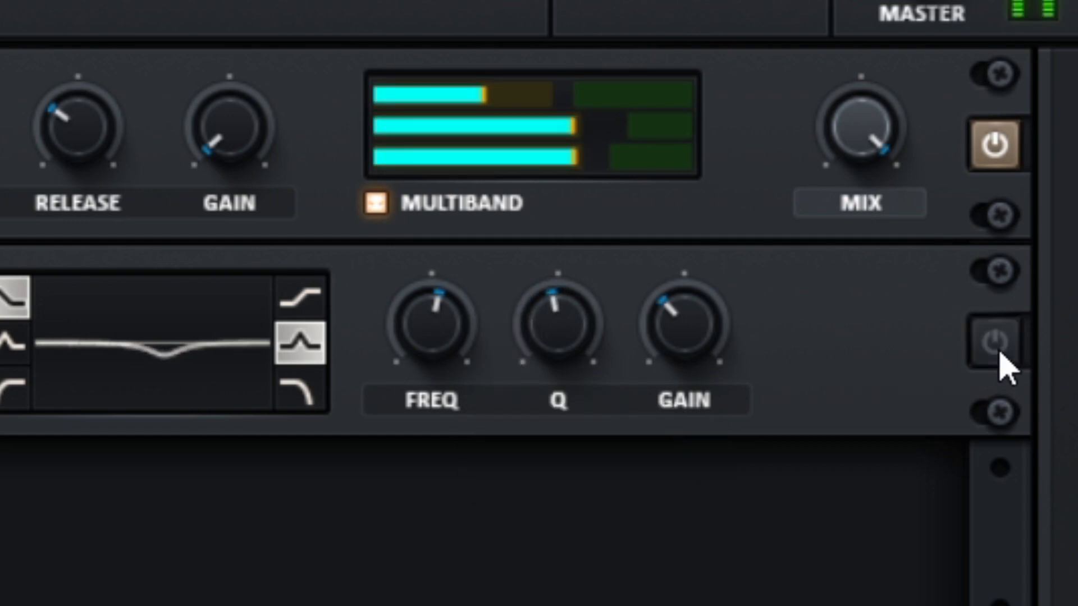
pyautogui.click(997, 344)
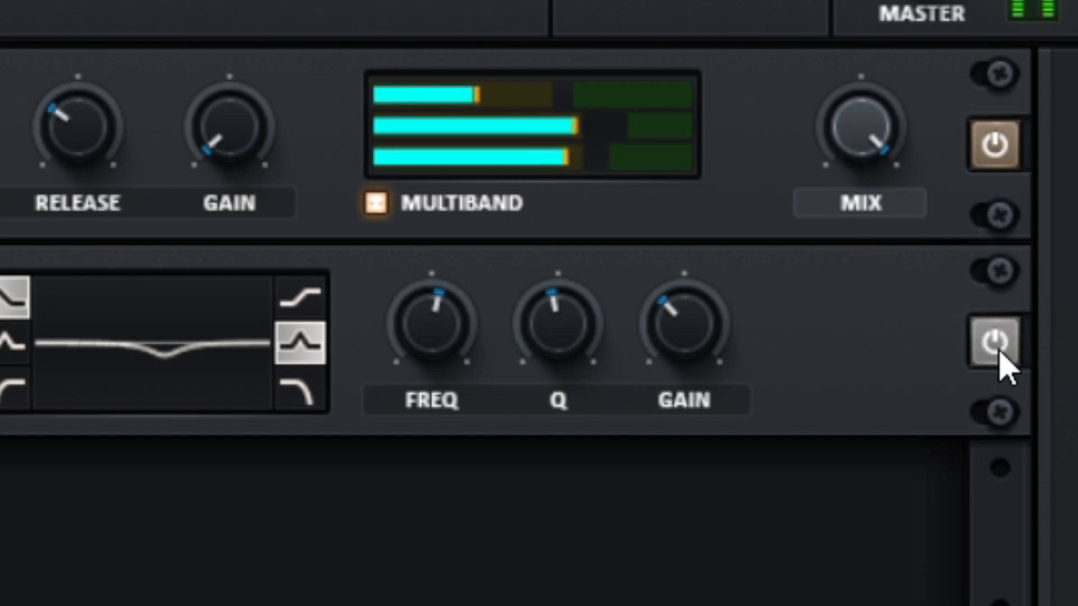
pyautogui.click(998, 351)
pyautogui.click(997, 344)
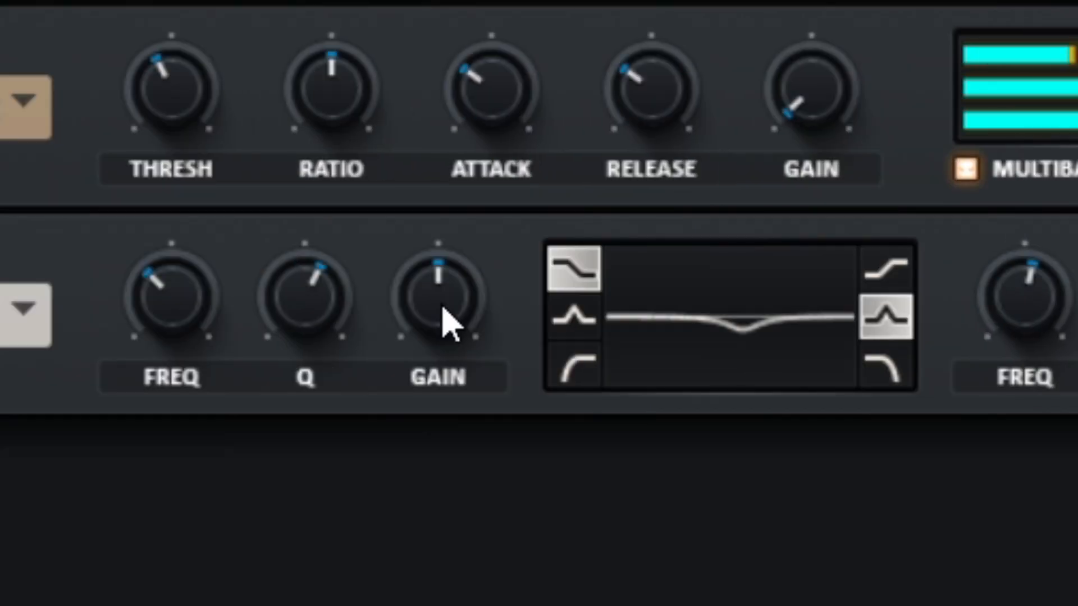
# Change the EQ's low band to a peak shape, with a moderate gain boost and a slightly higher frequency.
pyautogui.scroll(5, 447, 320)
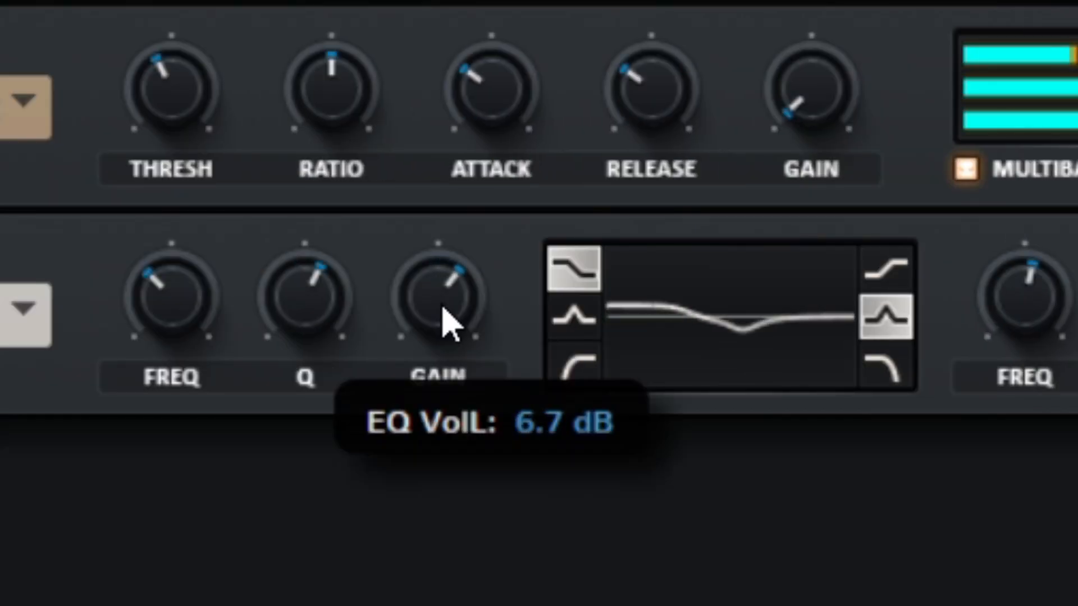
pyautogui.click(568, 321)
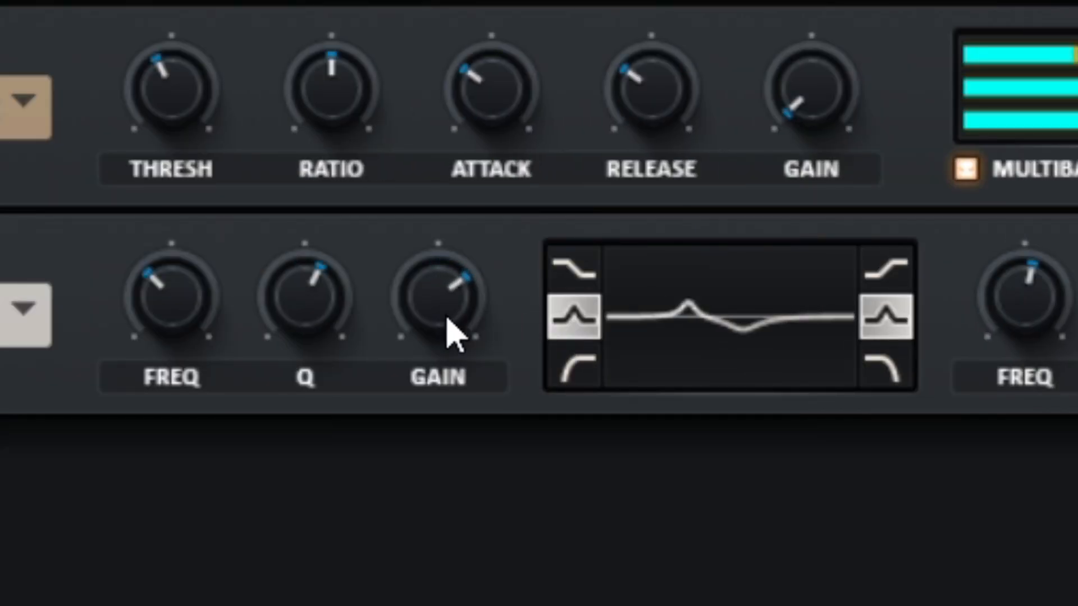
pyautogui.scroll(-2, 407, 317)
pyautogui.scroll(3, 174, 322)
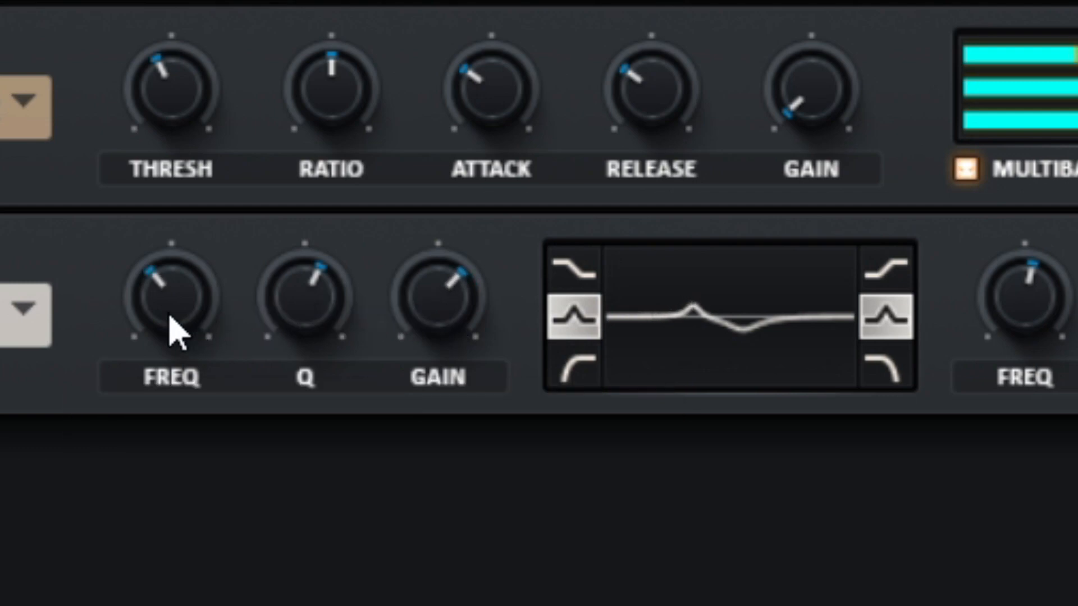
pyautogui.scroll(1, 169, 316)
pyautogui.scroll(-1, 170, 315)
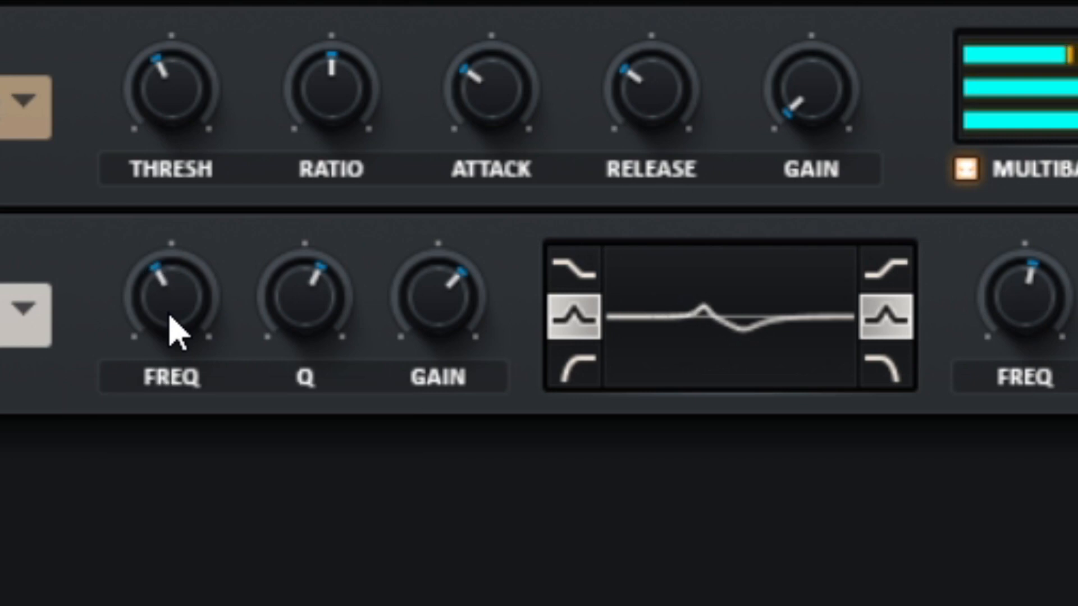
pyautogui.scroll(-2, 436, 315)
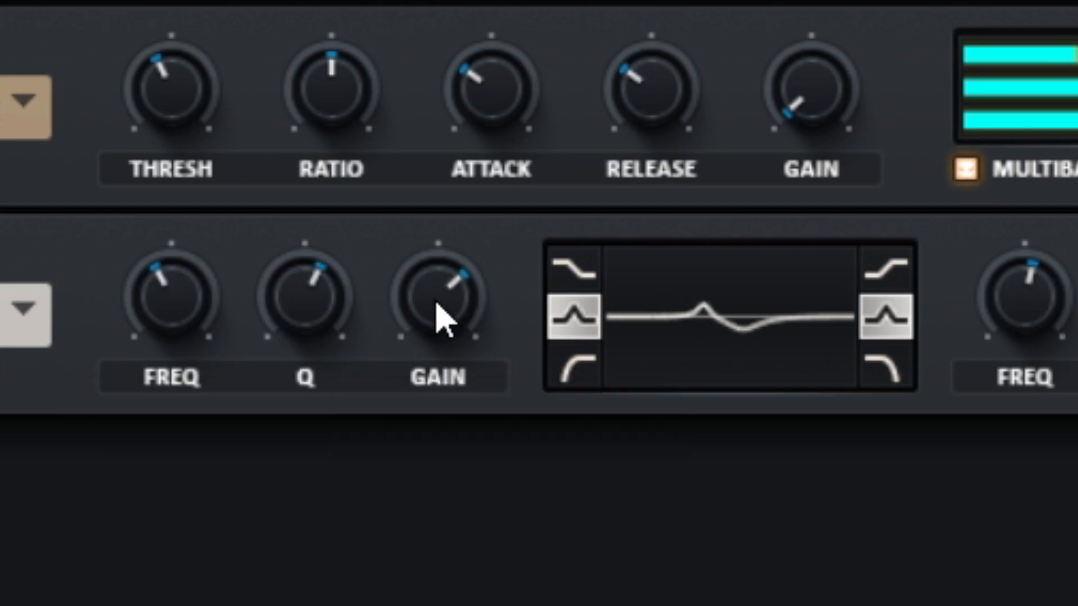
# Reduce the EQ low band's gain to about 3.8 dB and lower its Q to below the middle to broaden the boost.
pyautogui.scroll(1, 436, 316)
pyautogui.scroll(-5, 301, 326)
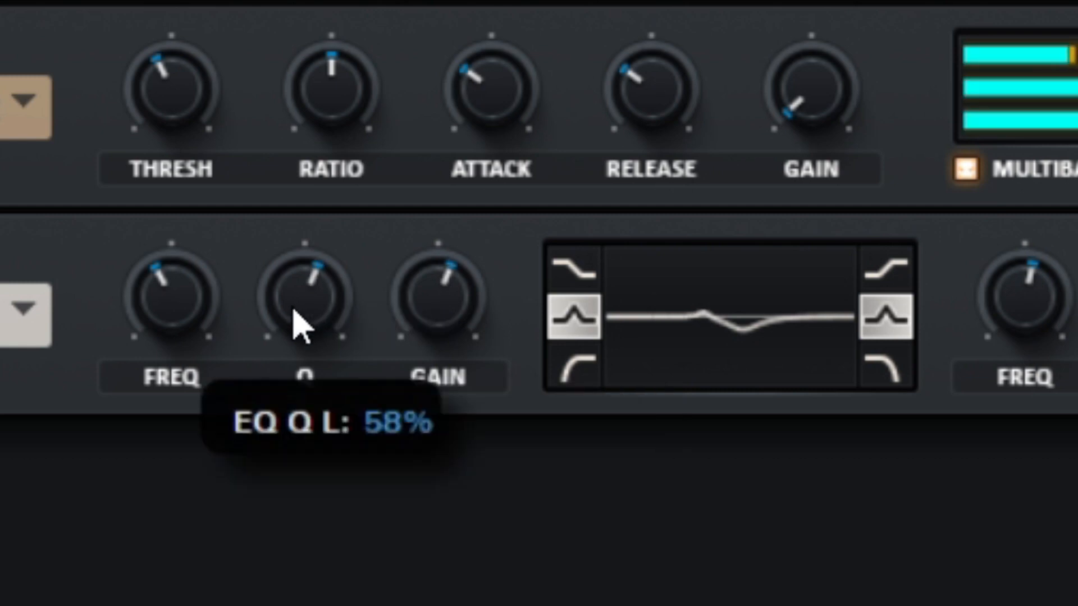
pyautogui.scroll(-2, 301, 326)
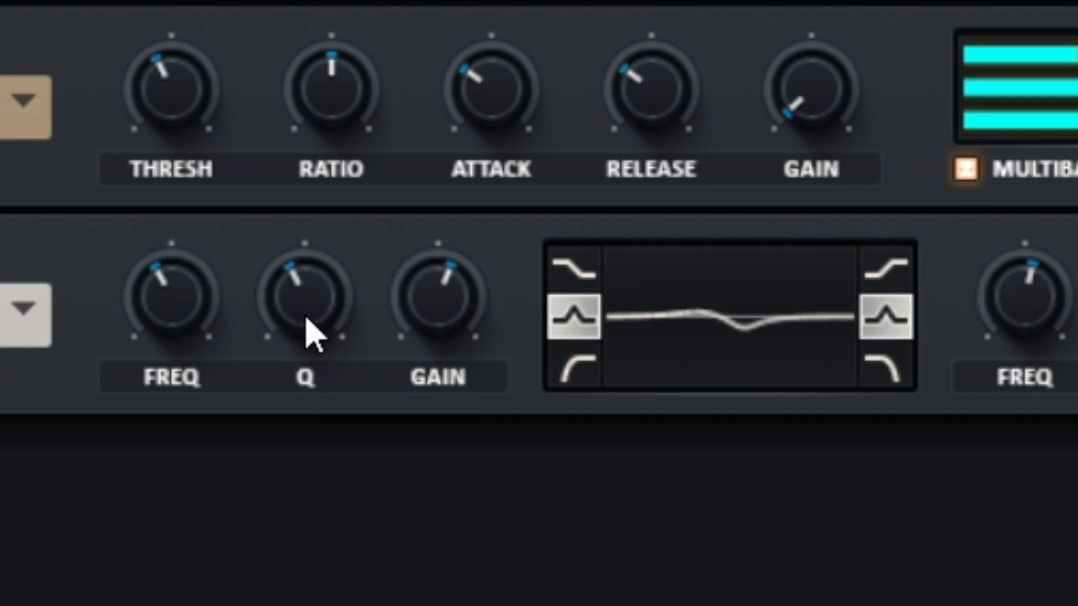
# Compare the bass with the EQ low band's gain at 0 dB and at 3.5 dB.
pyautogui.doubleClick(465, 316)
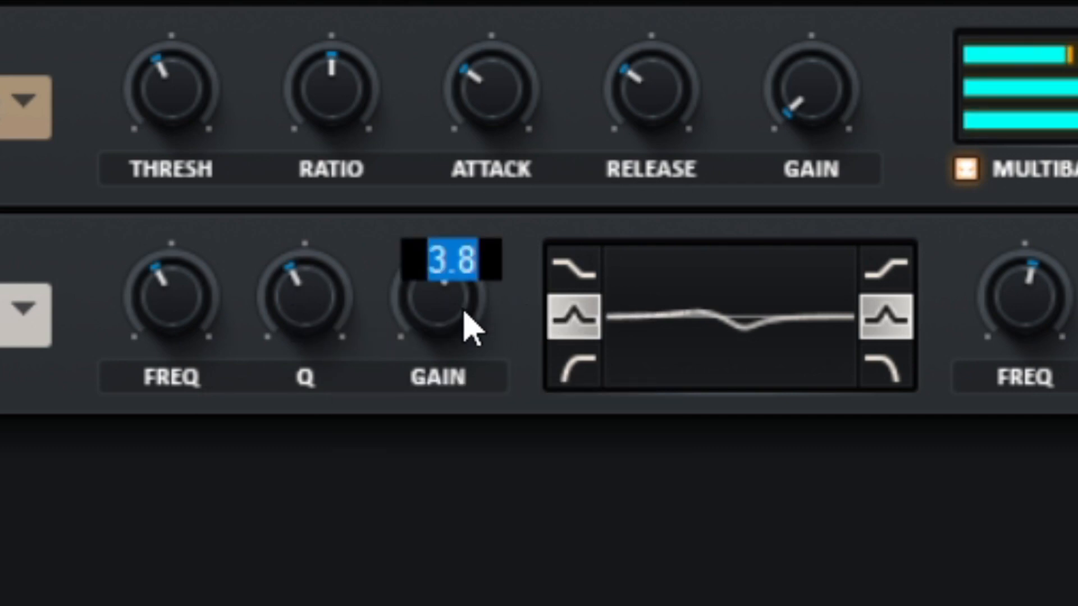
pyautogui.write('0')
pyautogui.press('Return')
pyautogui.doubleClick(464, 315)
pyautogui.write('3.5')
pyautogui.press('Return')
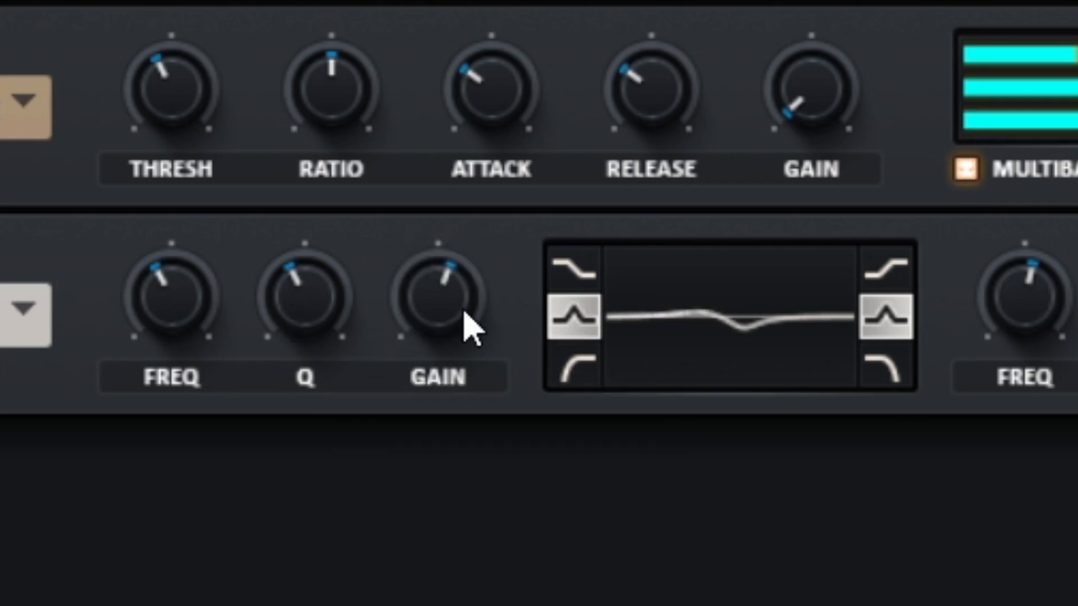
# Compare the EQ low band at 0 dB, set its gain to 3.8 dB, and compare with the EQ bypassed.
pyautogui.doubleClick(464, 315)
pyautogui.write('0')
pyautogui.press('Return')
pyautogui.doubleClick(465, 314)
pyautogui.write('3.8')
pyautogui.press('Return')
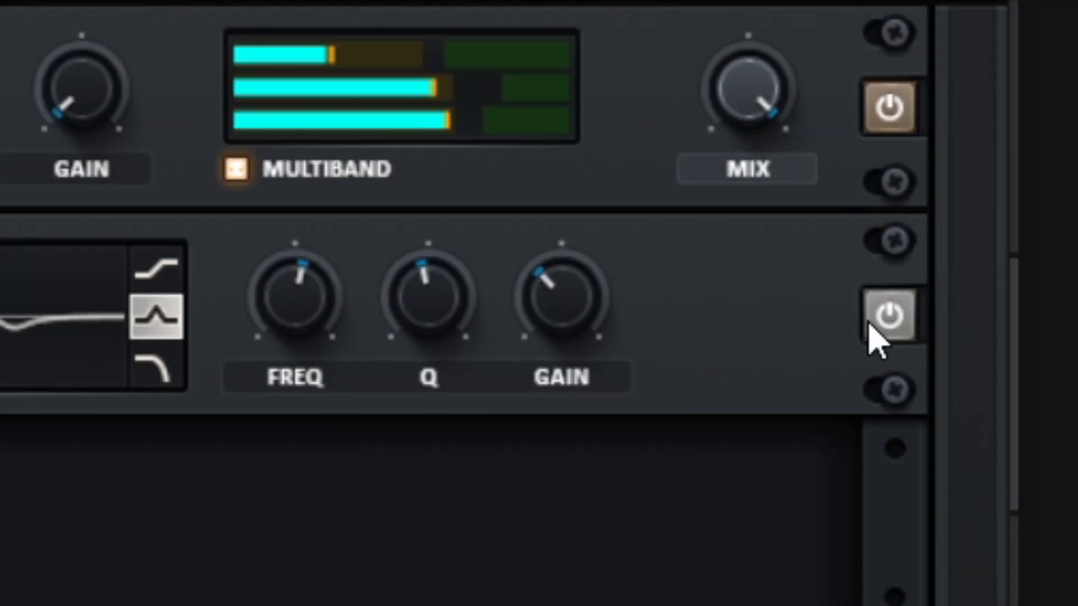
pyautogui.click(874, 331)
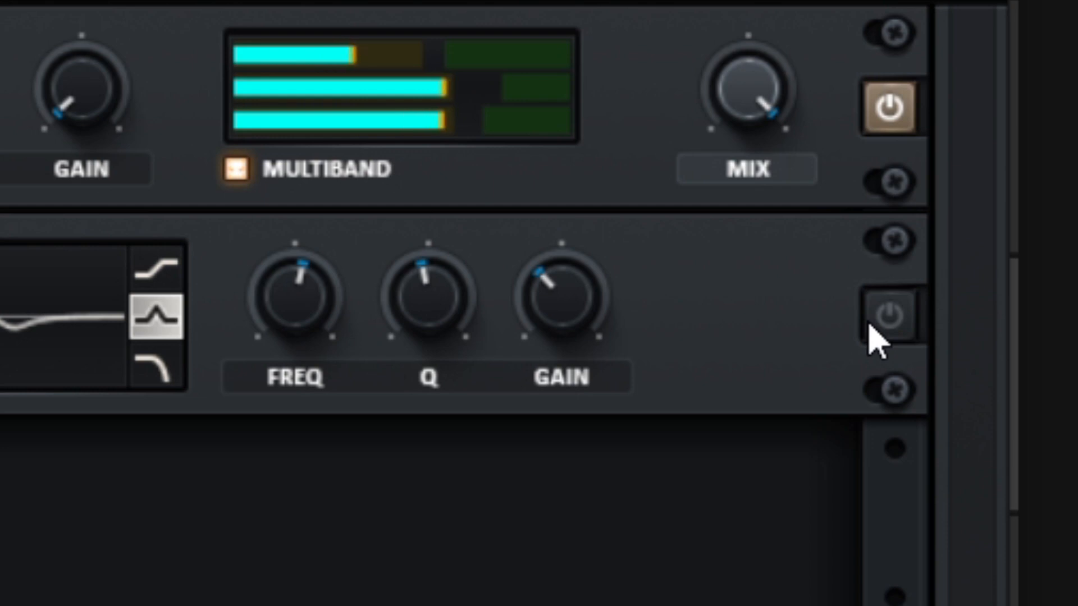
pyautogui.click(876, 337)
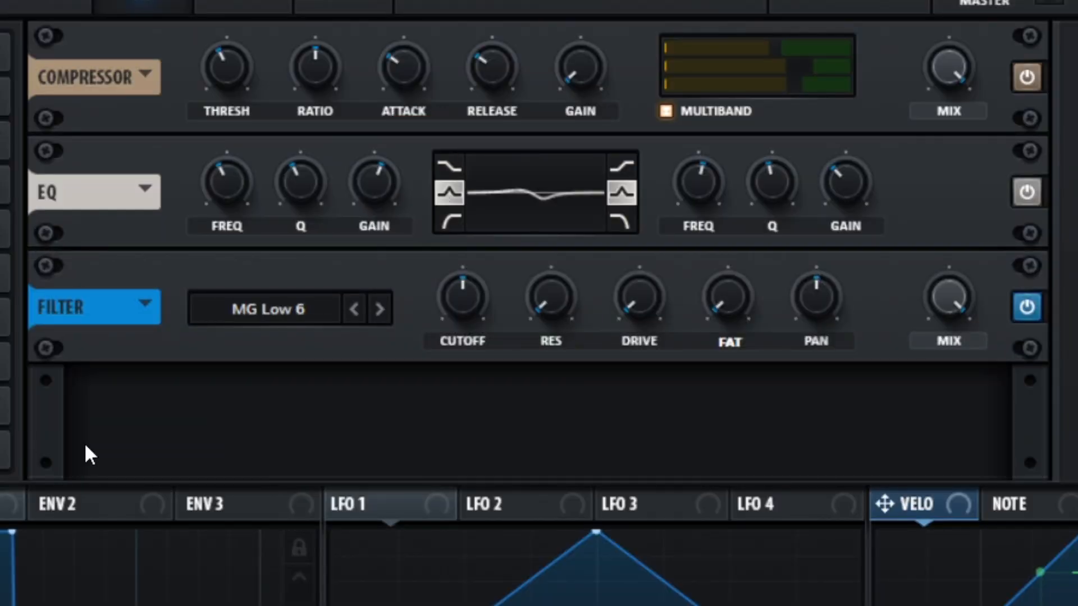
# Set the type of the effects-rack filter below the EQ to High 12.
pyautogui.click(24, 3)
pyautogui.click(142, 3)
pyautogui.click(287, 309)
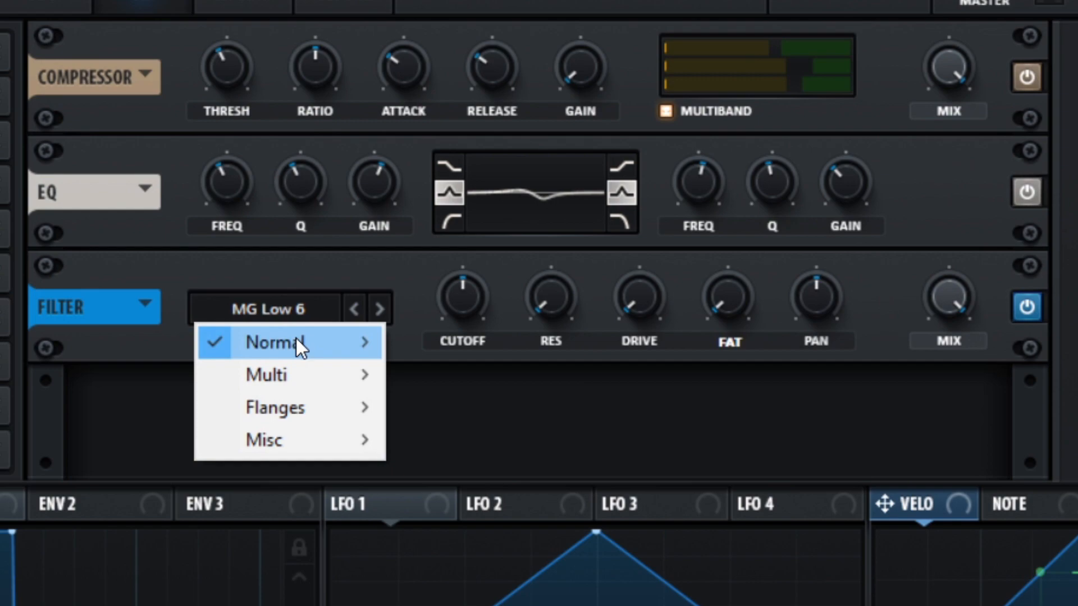
pyautogui.moveTo(297, 340)
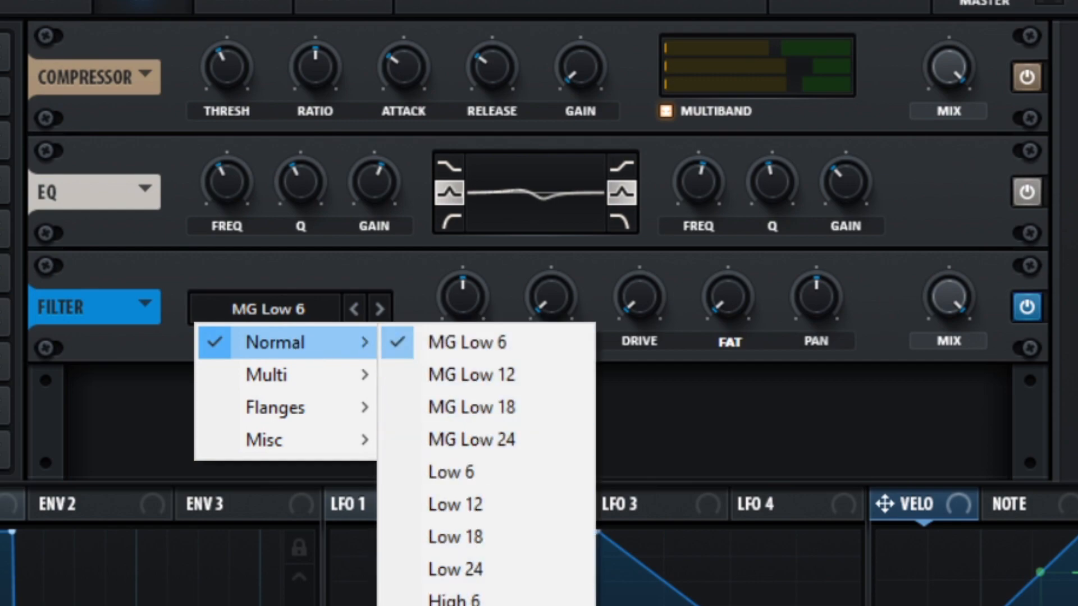
pyautogui.click(475, 605)
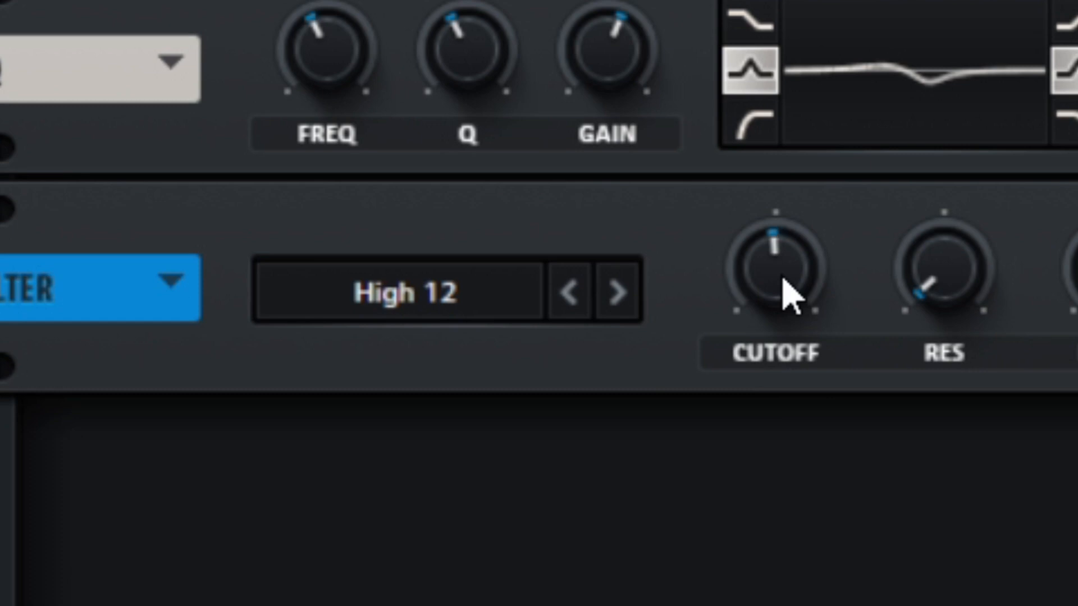
# Lower the High 12 filter's cutoff to slightly below the middle and compare the bass with the filter bypassed.
pyautogui.scroll(-4, 783, 278)
pyautogui.scroll(-1, 784, 295)
pyautogui.scroll(1, 784, 295)
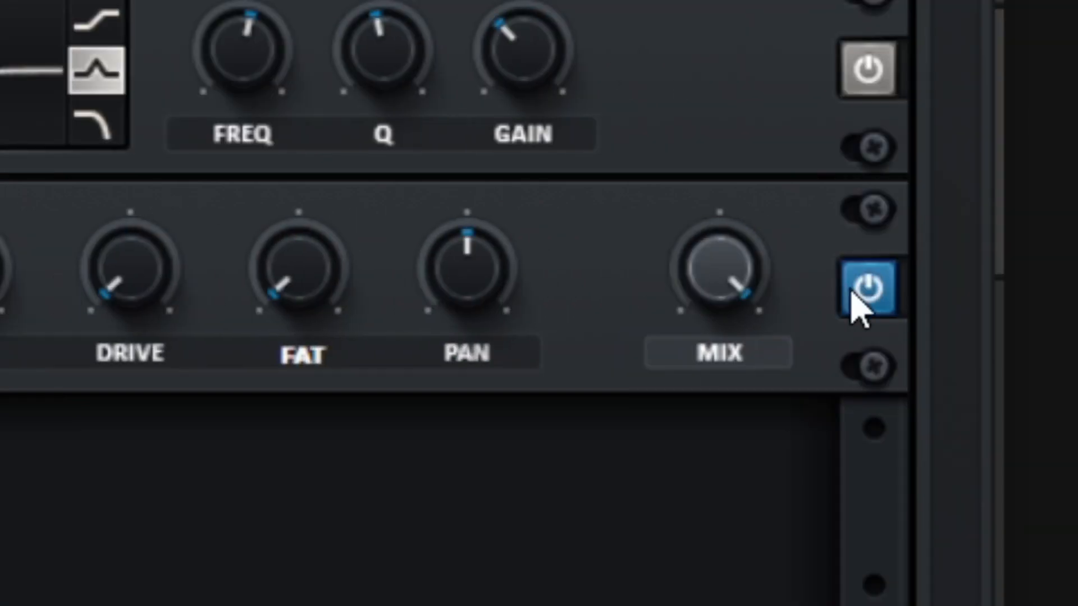
pyautogui.click(855, 297)
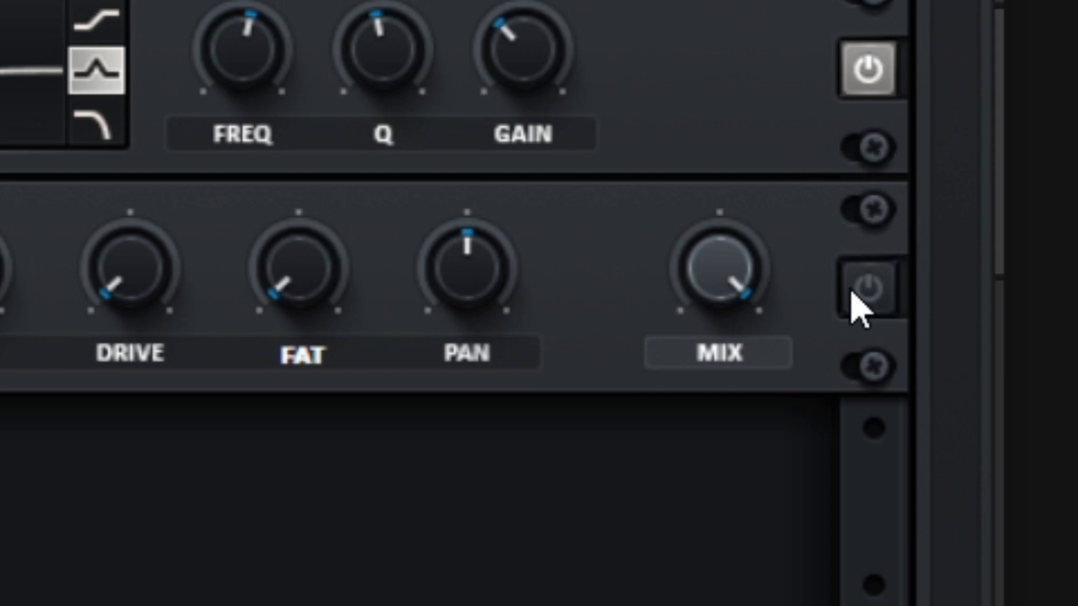
pyautogui.click(854, 300)
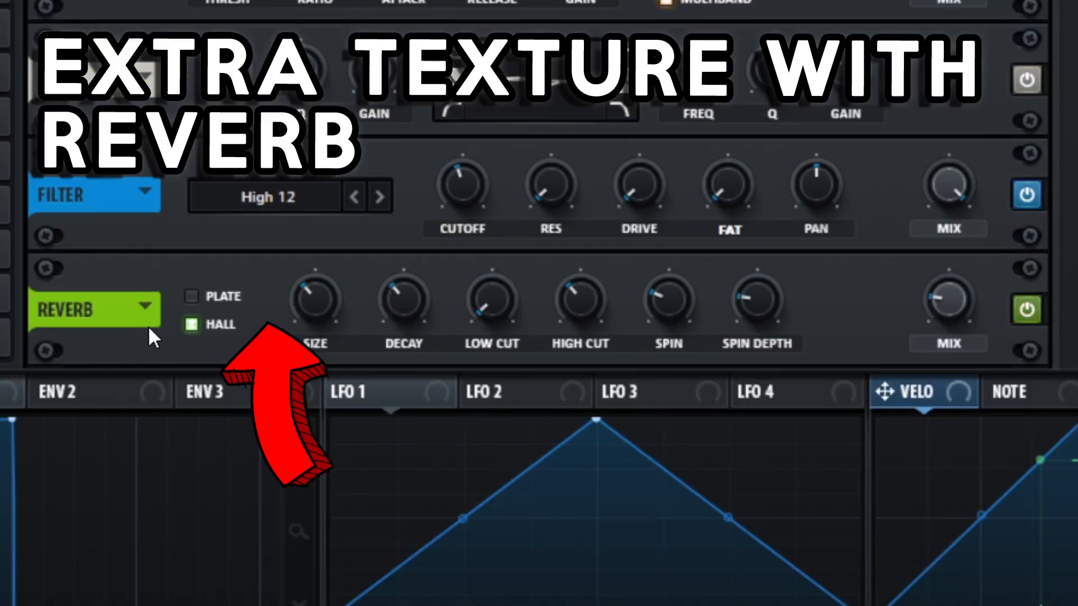
# Raise the reverb's mix to just above the middle and set its mode to Plate after comparing it with Hall.
pyautogui.moveTo(942, 271)
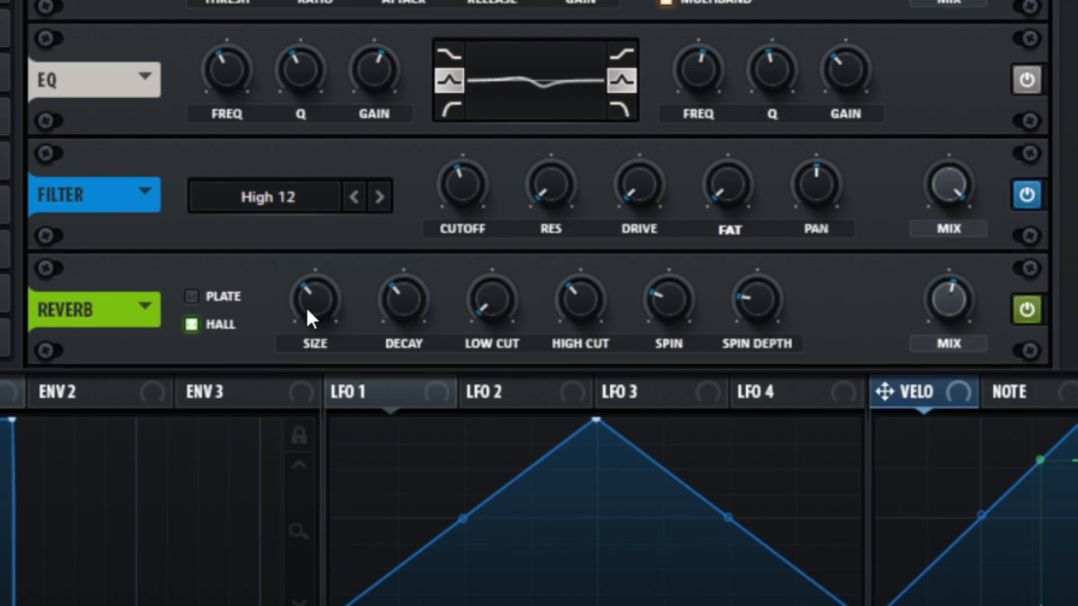
pyautogui.click(191, 295)
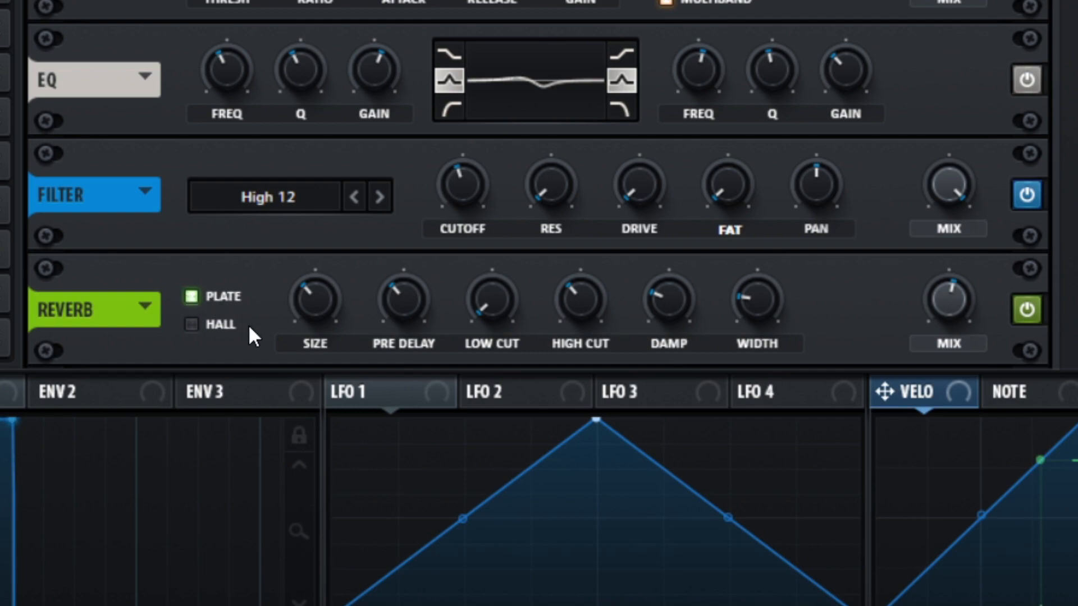
pyautogui.click(191, 324)
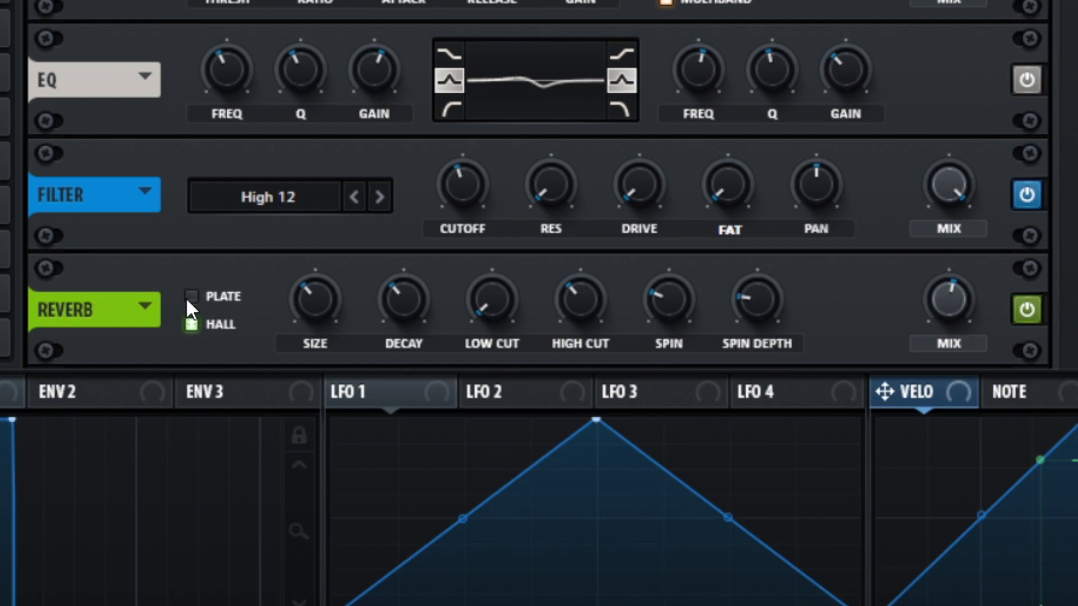
pyautogui.click(191, 295)
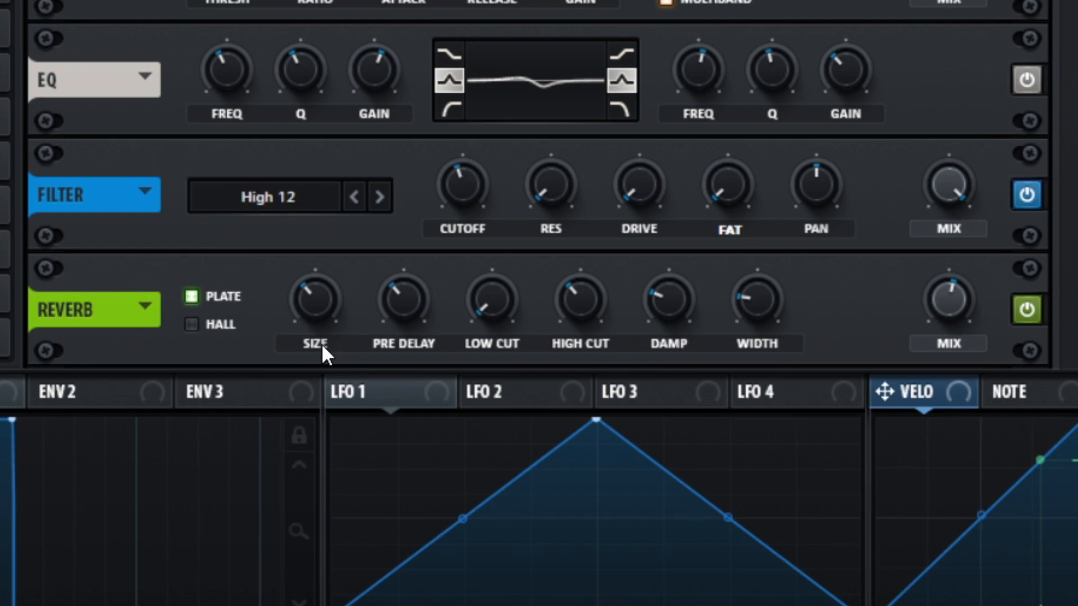
# Try smaller reverb sizes and set the size to moderately below the middle.
pyautogui.moveTo(318, 314); pyautogui.dragTo(266, 289)
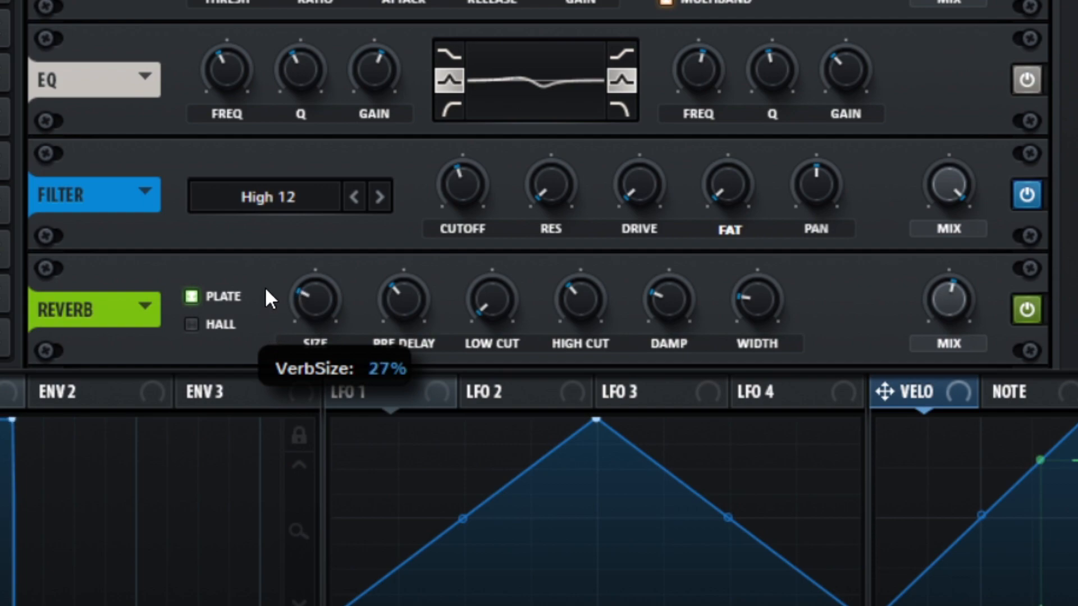
pyautogui.doubleClick(312, 299)
pyautogui.write('3')
pyautogui.press('Return')
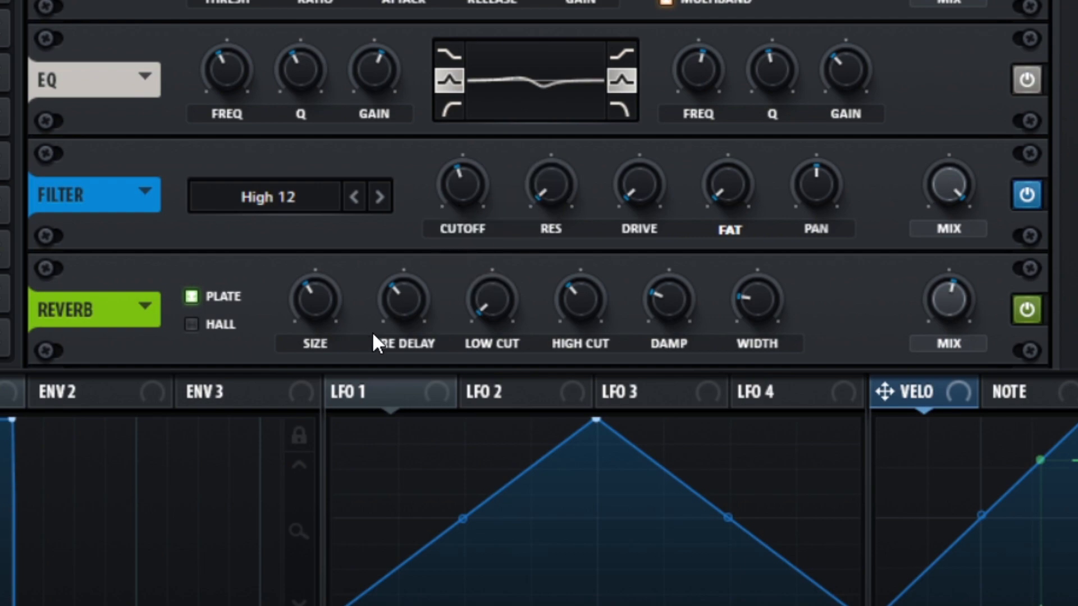
# Try long and minimal reverb pre-delays, and set the pre-delay to 5 ms.
pyautogui.moveTo(415, 301); pyautogui.dragTo(420, 221)
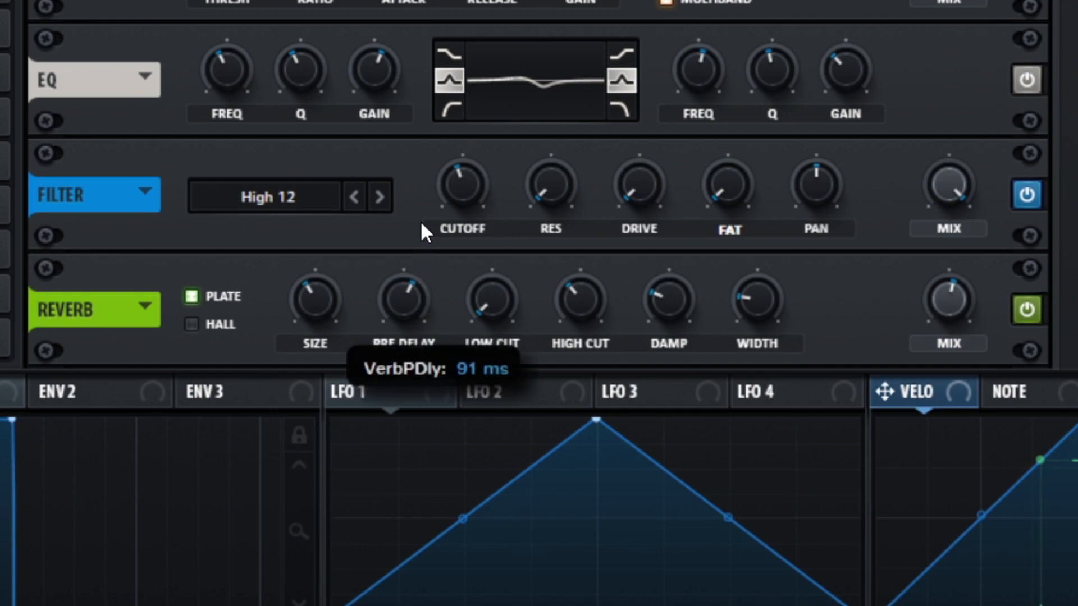
pyautogui.moveTo(420, 220); pyautogui.dragTo(398, 298)
pyautogui.moveTo(398, 298); pyautogui.dragTo(362, 370)
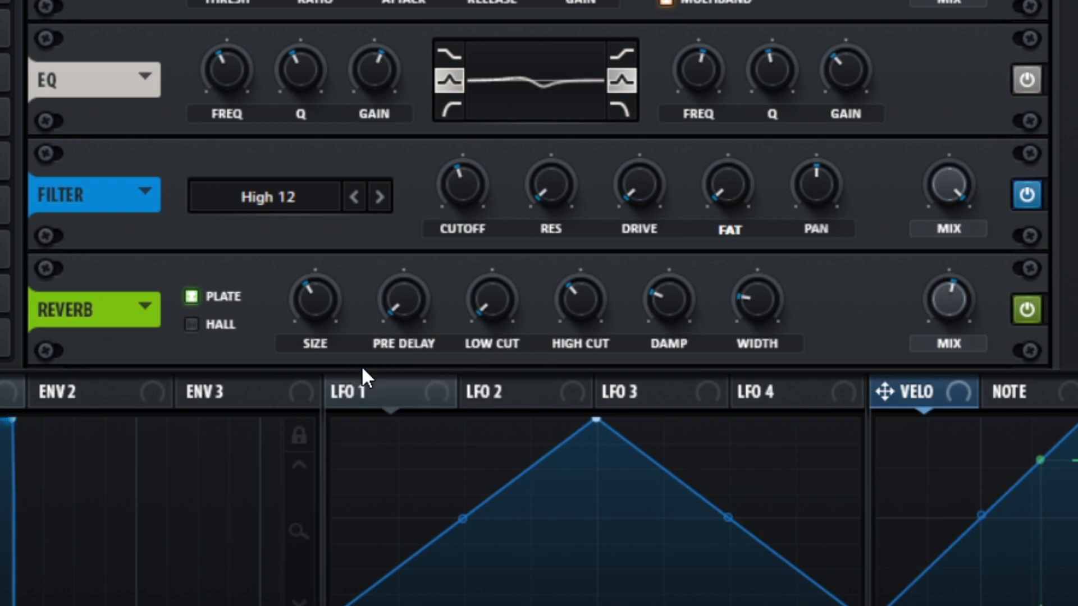
pyautogui.doubleClick(396, 306)
pyautogui.write('5')
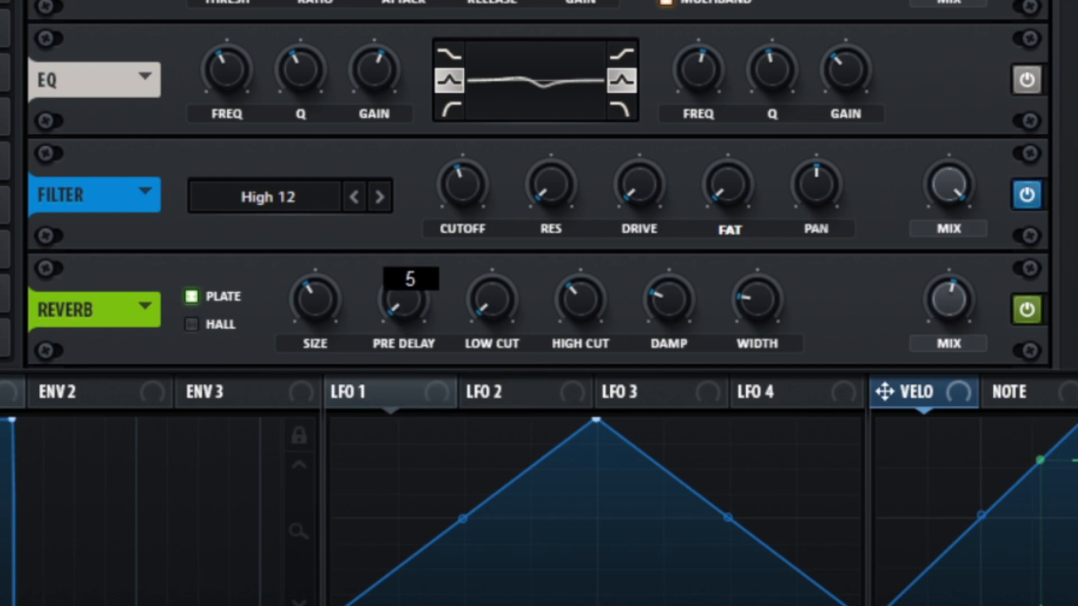
pyautogui.press('Return')
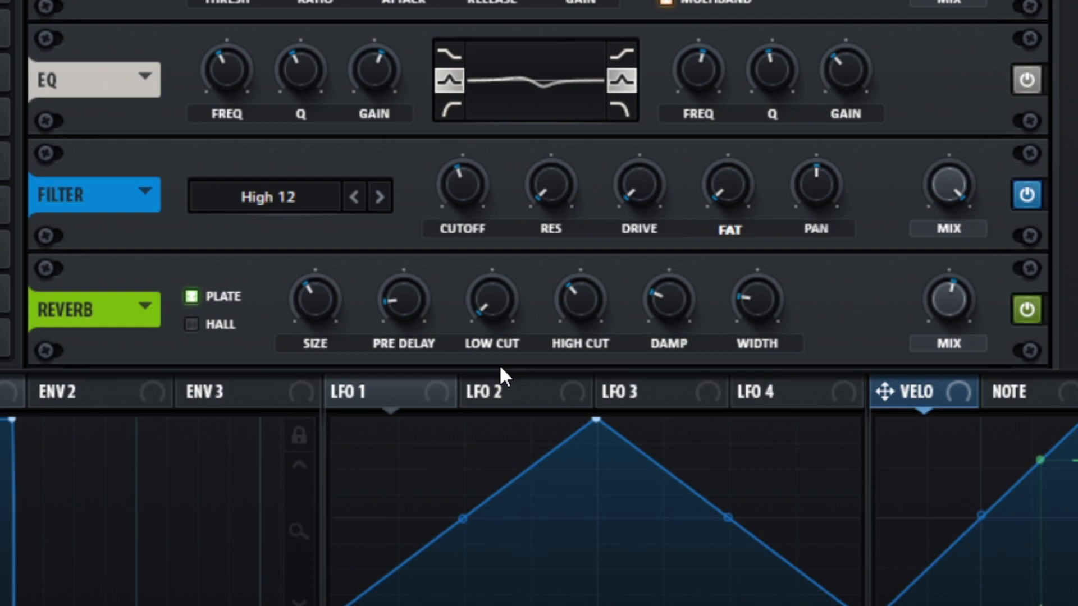
# Raise the reverb's low cut to just below the middle and reduce its high cut to roughly a quarter.
pyautogui.moveTo(515, 304); pyautogui.dragTo(502, 160)
pyautogui.moveTo(579, 292)
pyautogui.mouseDown()
pyautogui.moveTo(587, 204)
pyautogui.moveTo(570, 265)
pyautogui.moveTo(537, 294)
pyautogui.moveTo(523, 342)
pyautogui.moveTo(525, 286)
pyautogui.moveTo(564, 294)
pyautogui.mouseUp()
# Vary the reverb's damping up to 88%, settle it slightly above the middle, and reduce the width to near minimum.
pyautogui.moveTo(658, 309); pyautogui.dragTo(698, 139)
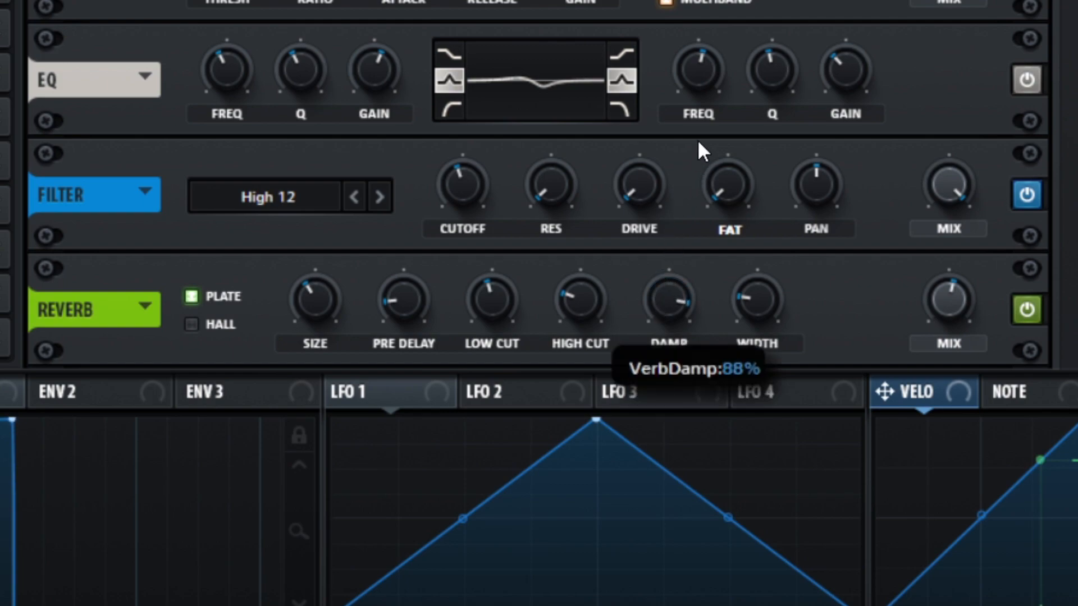
pyautogui.moveTo(697, 139); pyautogui.dragTo(612, 158)
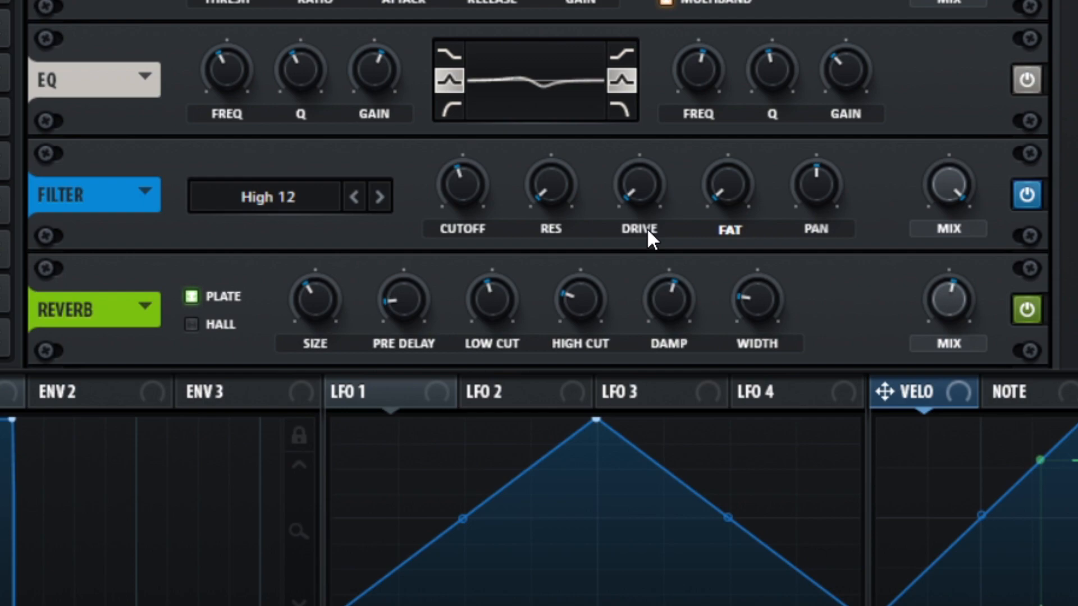
pyautogui.moveTo(764, 310); pyautogui.dragTo(717, 317)
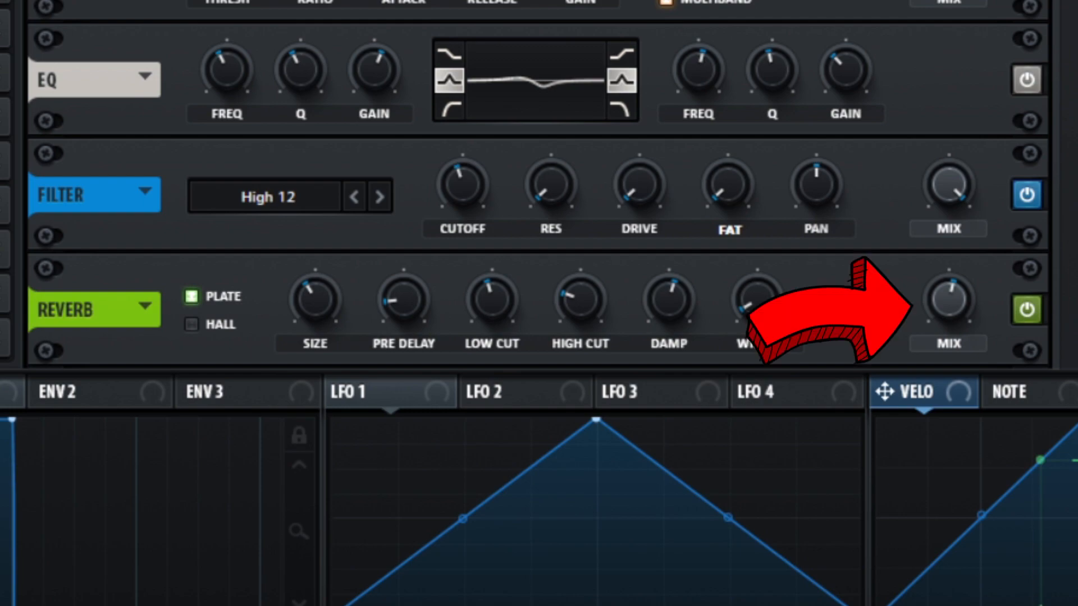
# Lower the reverb's mix to below the middle and compare the bass with the reverb bypassed.
pyautogui.moveTo(938, 305); pyautogui.dragTo(797, 230)
pyautogui.click(873, 279)
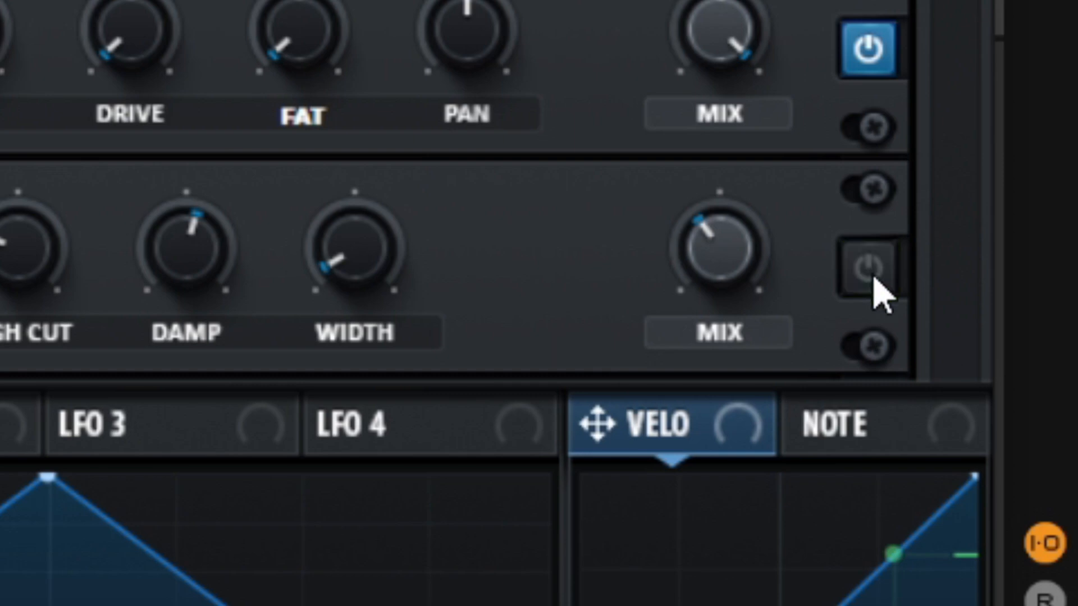
pyautogui.click(874, 278)
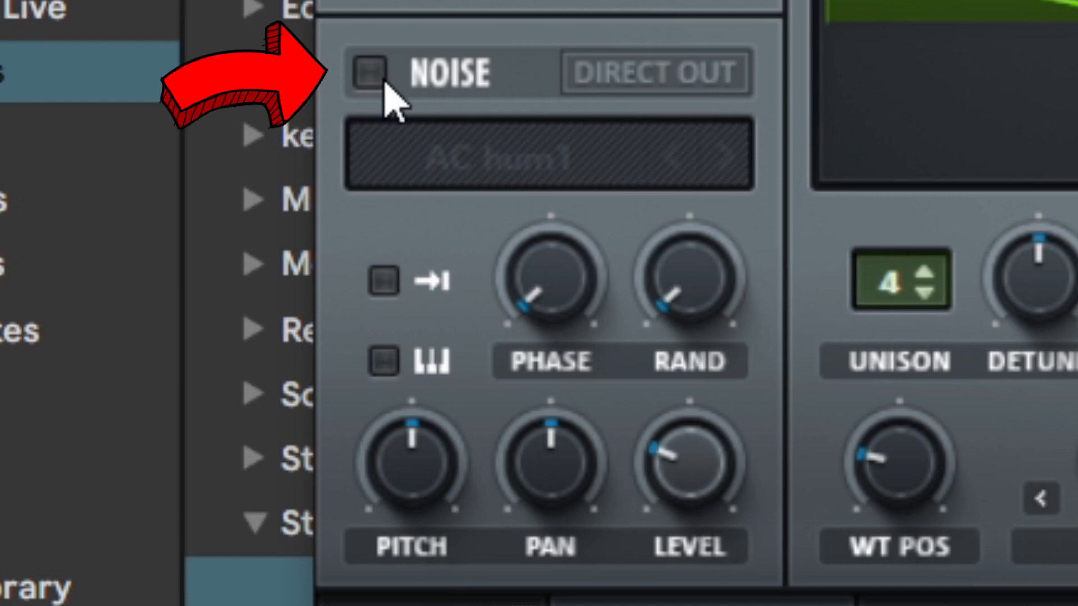
# Enable the noise oscillator and raise its level to just below the middle.
pyautogui.click(384, 82)
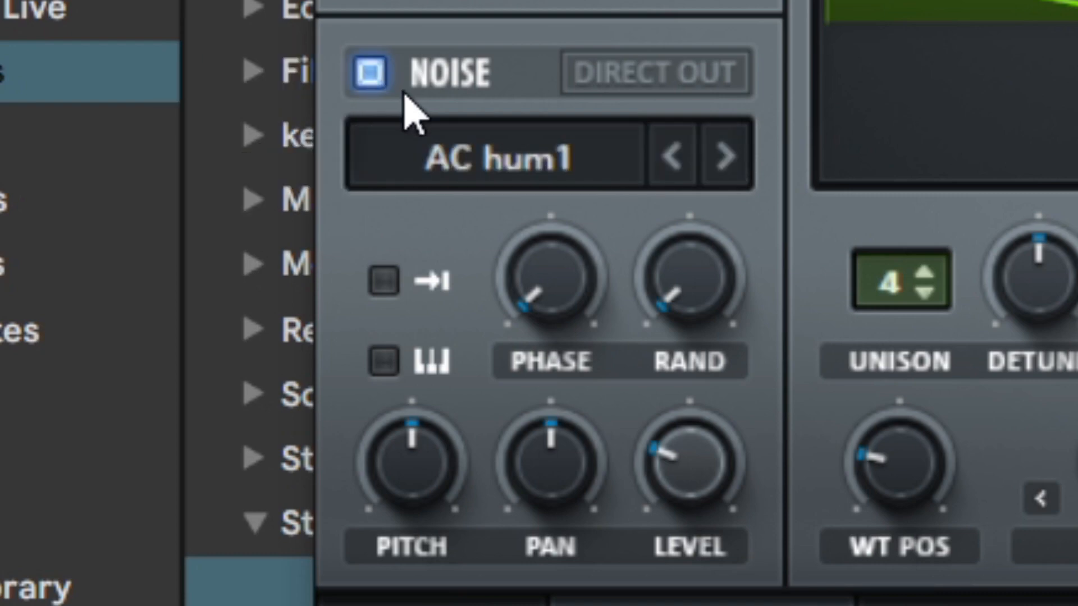
pyautogui.moveTo(702, 488); pyautogui.dragTo(710, 419)
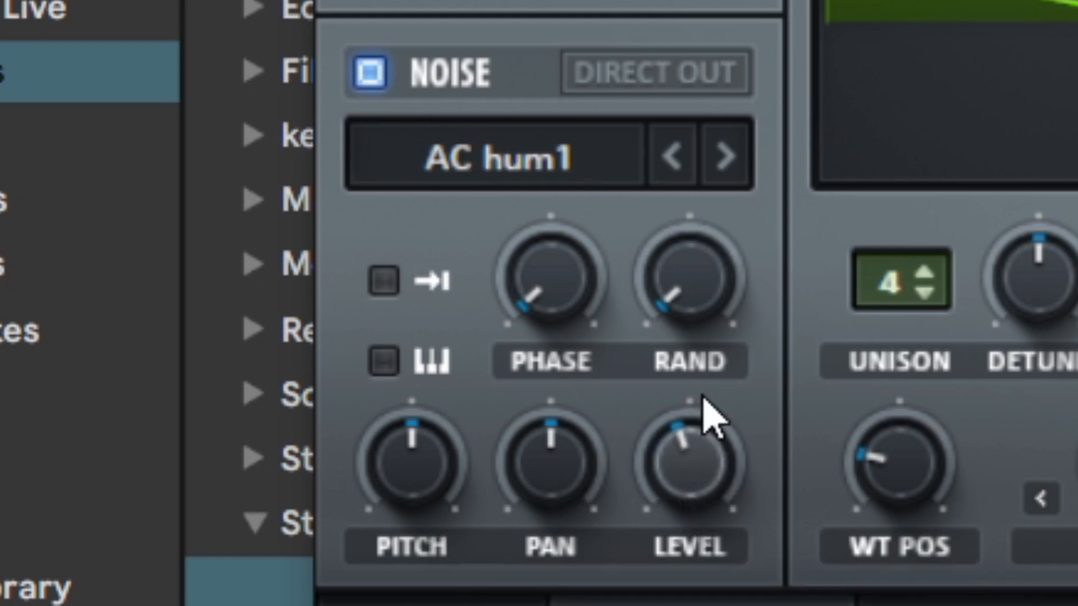
# Browse the noise samples, choose BrightWhite, and lower the noise pitch to slightly below the middle.
pyautogui.click(727, 157)
pyautogui.click(726, 157)
pyautogui.click(728, 158)
pyautogui.click(727, 158)
pyautogui.click(727, 158)
pyautogui.click(674, 160)
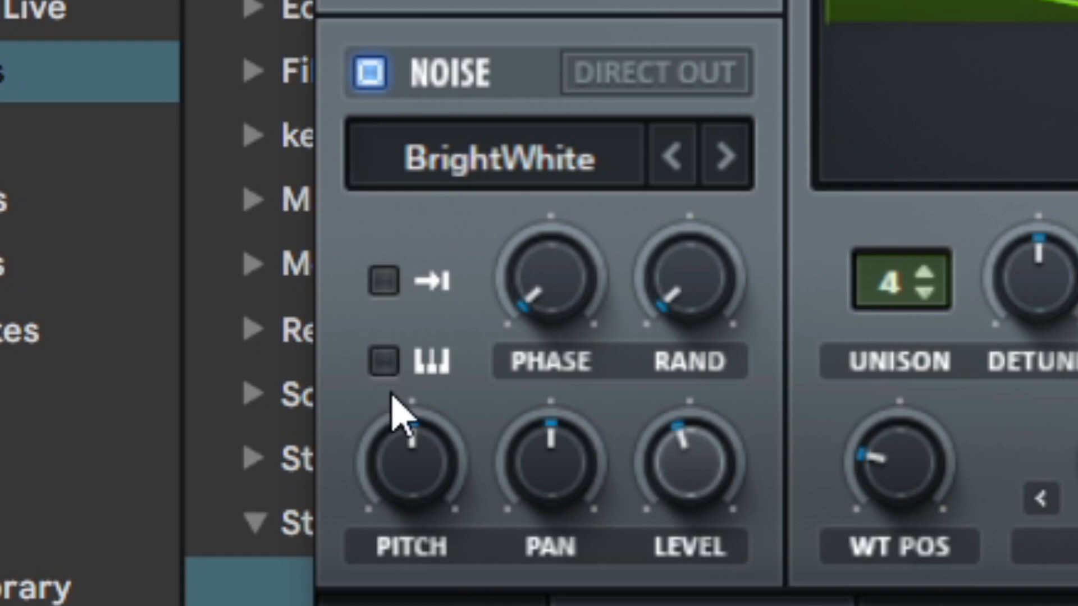
pyautogui.scroll(-4, 425, 504)
pyautogui.scroll(2, 425, 504)
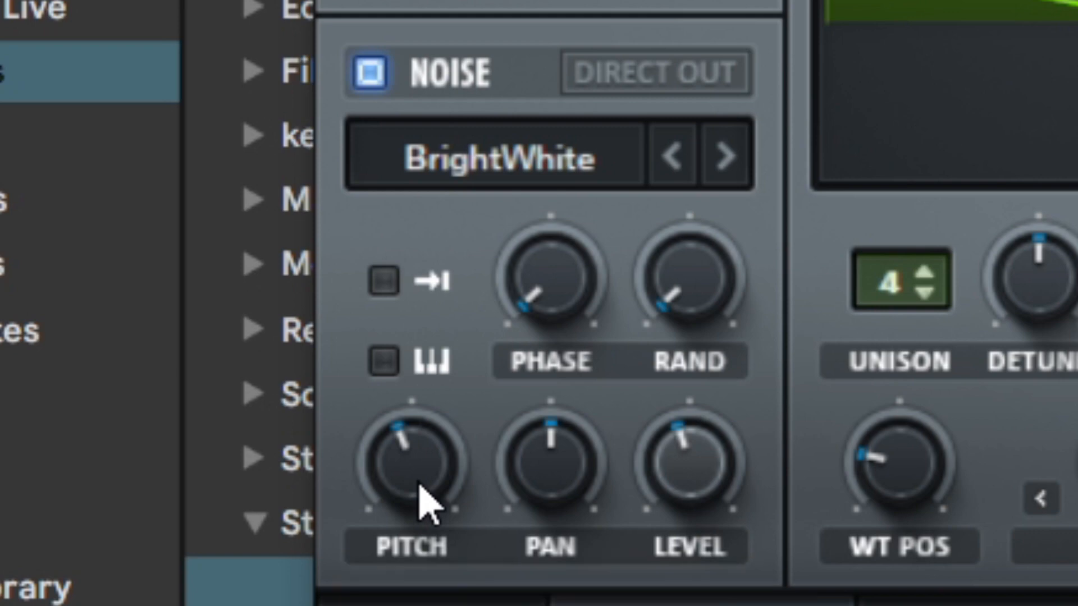